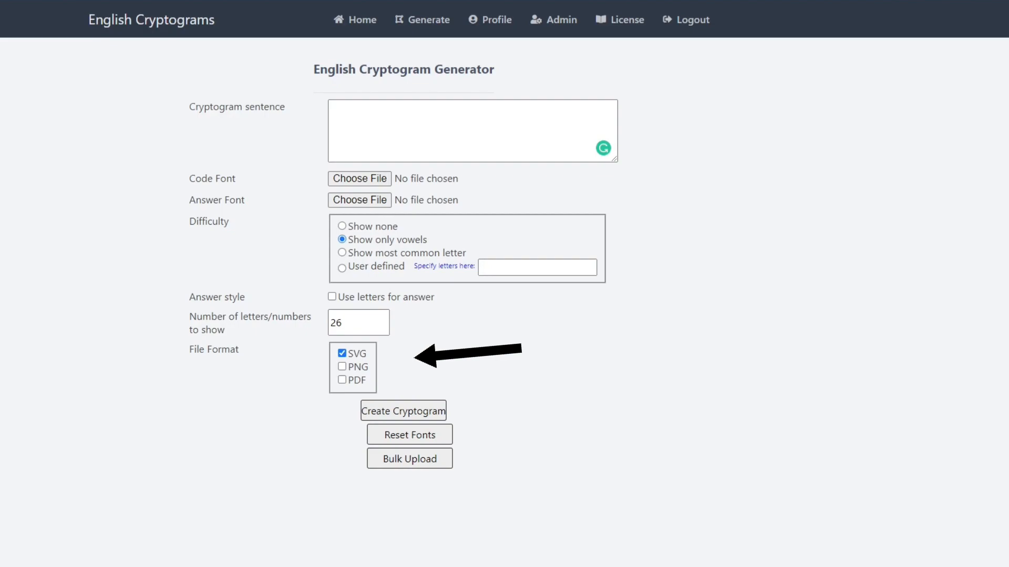
Enter the cryptogram sentence "Before you could only have 100 characters, and now that number is 140."
left_click(342, 367)
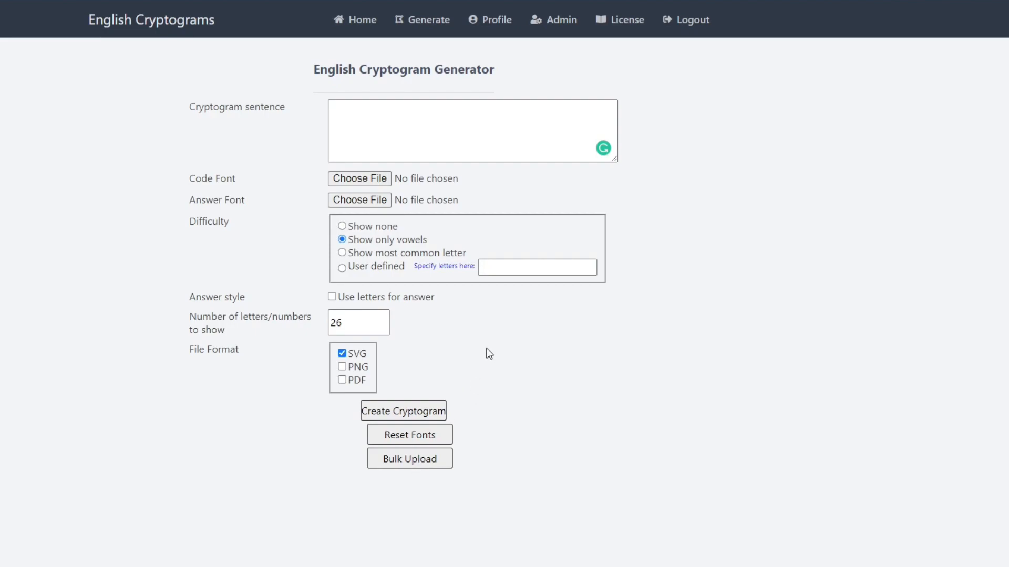
left_click(534, 150)
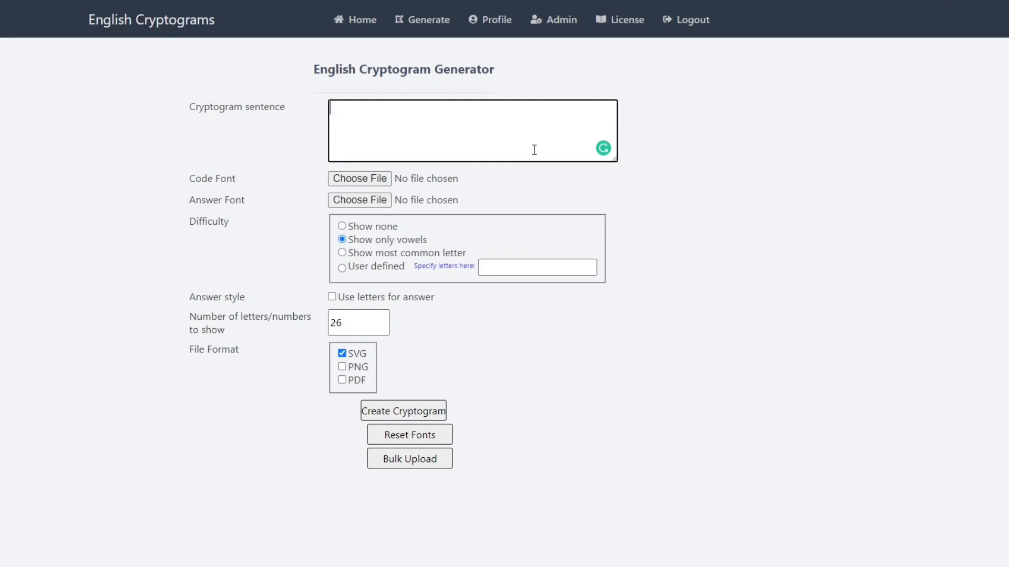
type("Before you could only ")
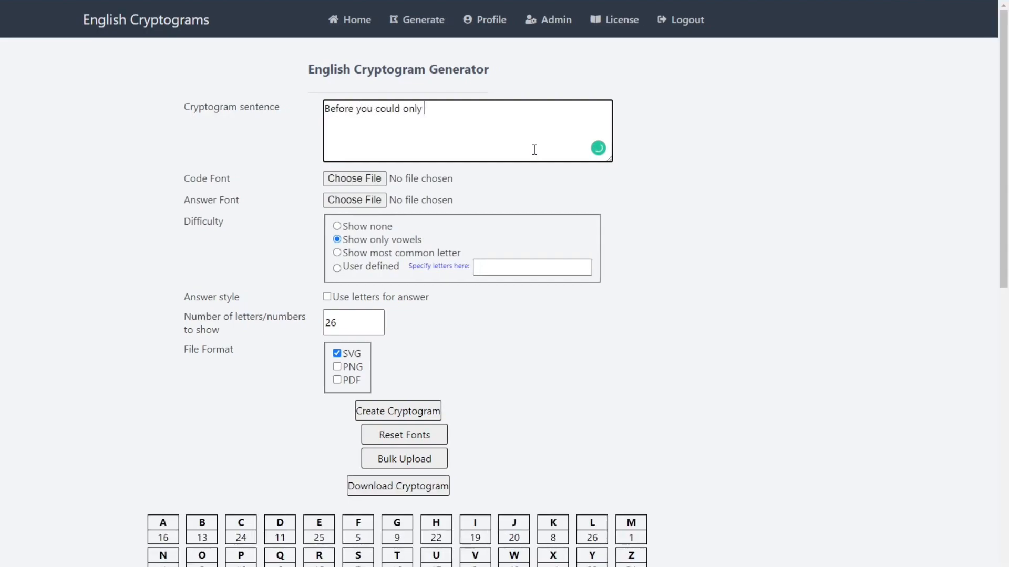
type("have 100 ")
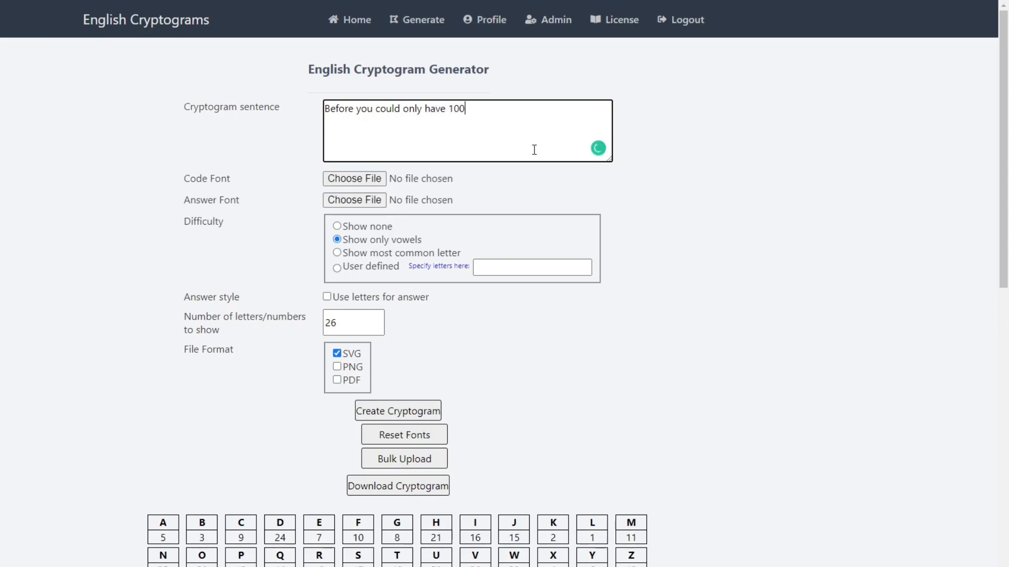
type("charachte")
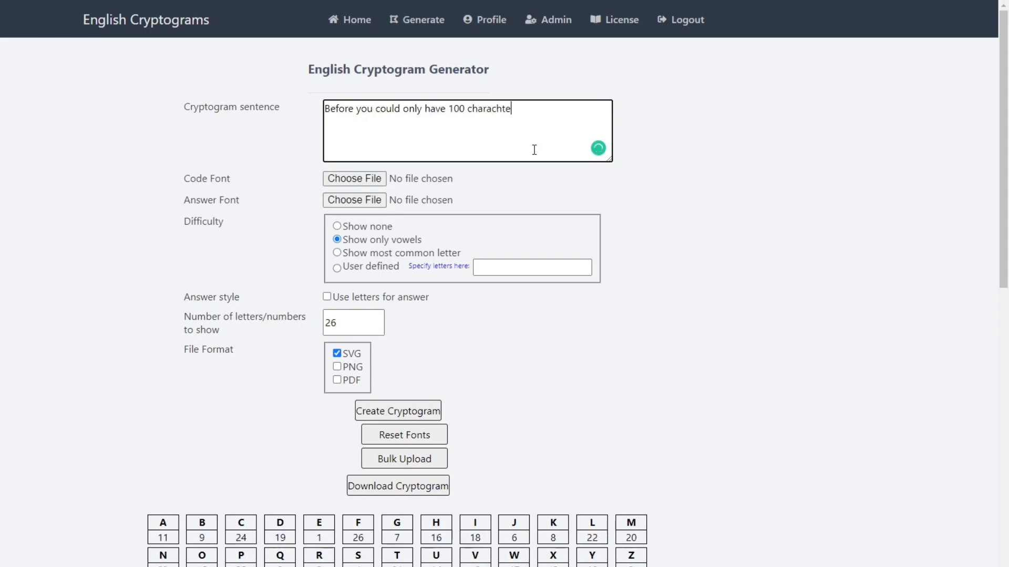
type("rs, and now ")
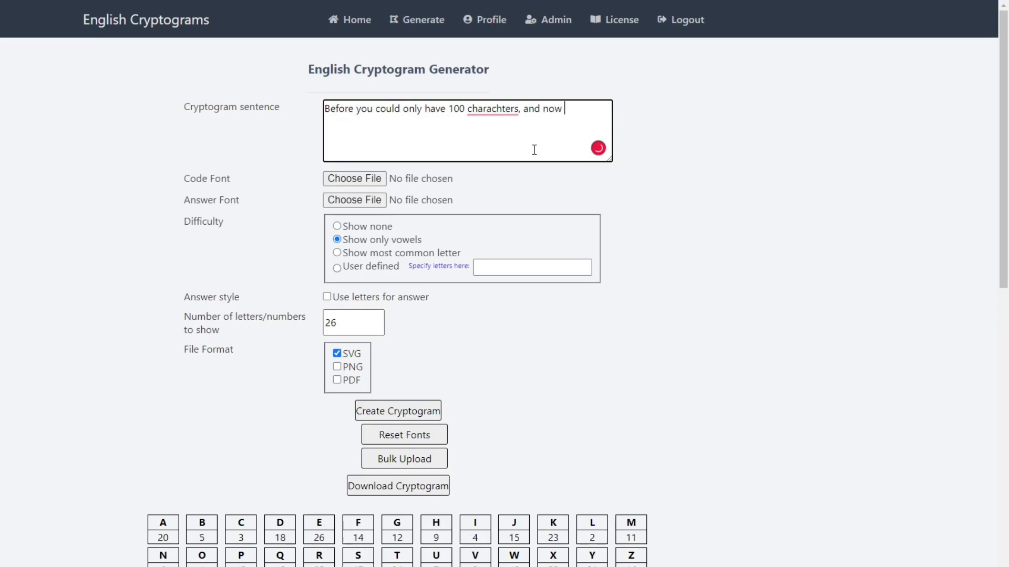
type("that number i")
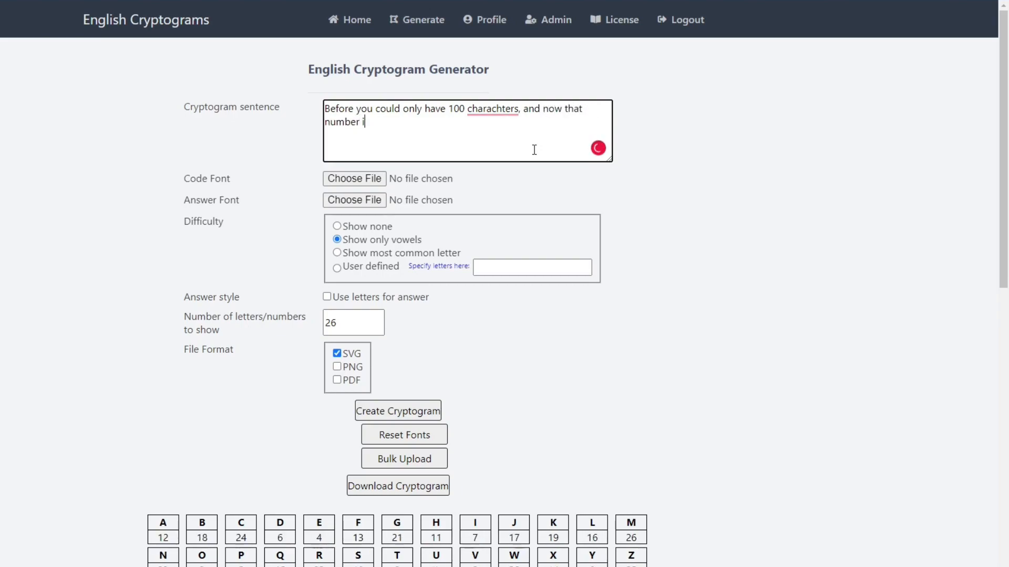
type("s 140.")
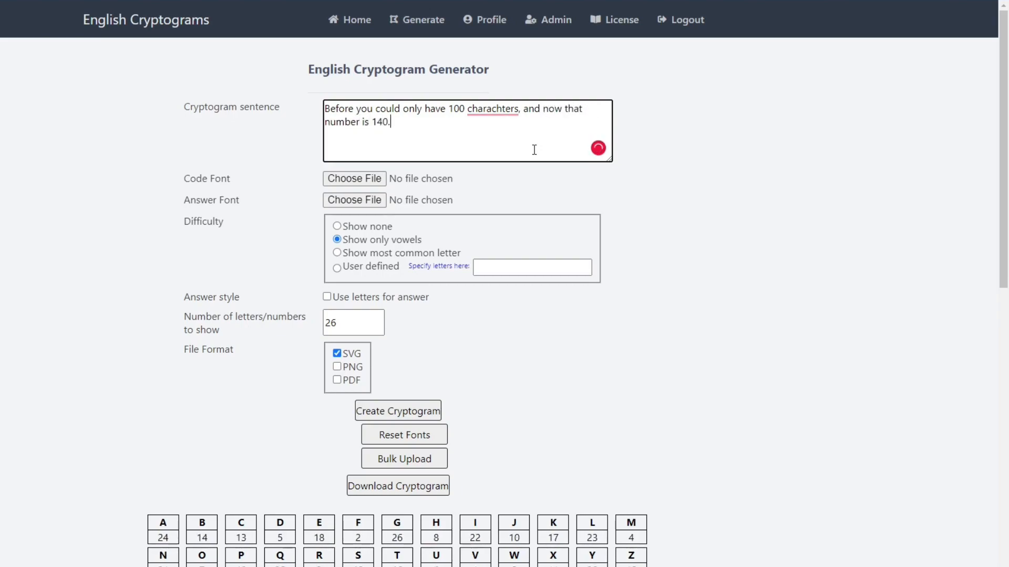
mouse_move(515, 109)
left_click(556, 143)
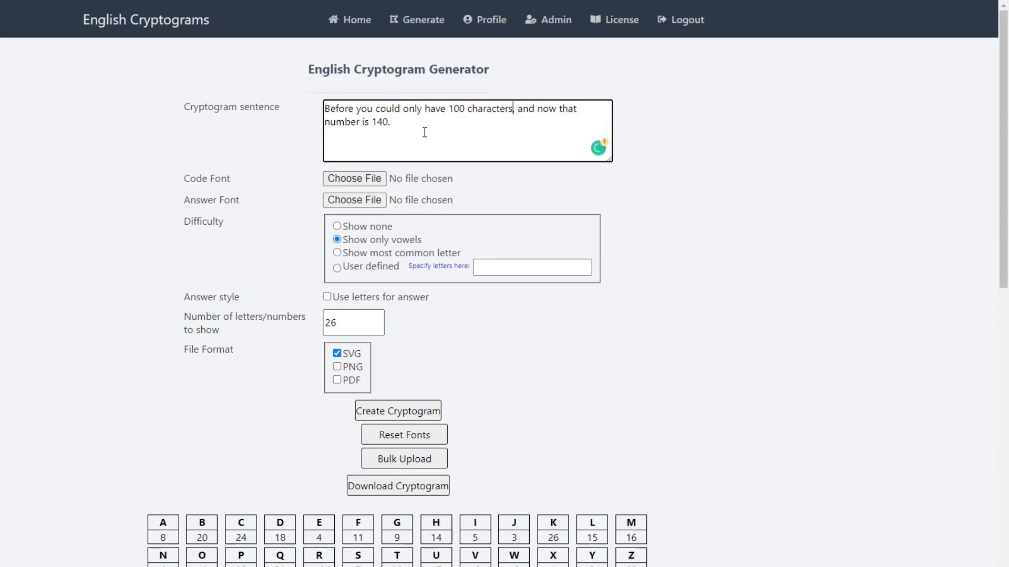
type(",")
key("BackSpace")
Review the entered sentence and examine the puzzle generated from it
left_click_drag(408, 127, 325, 107)
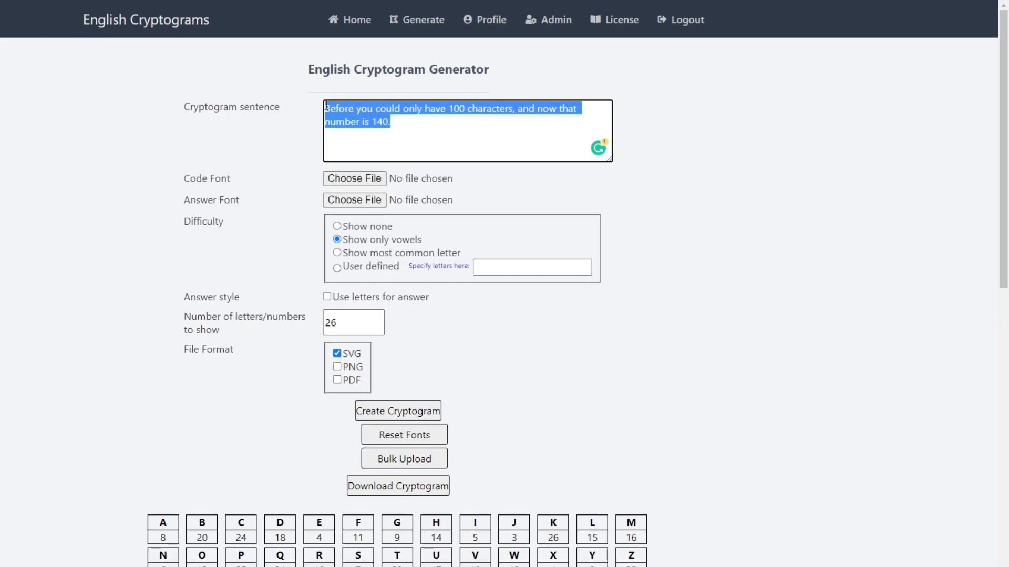
left_click(405, 131)
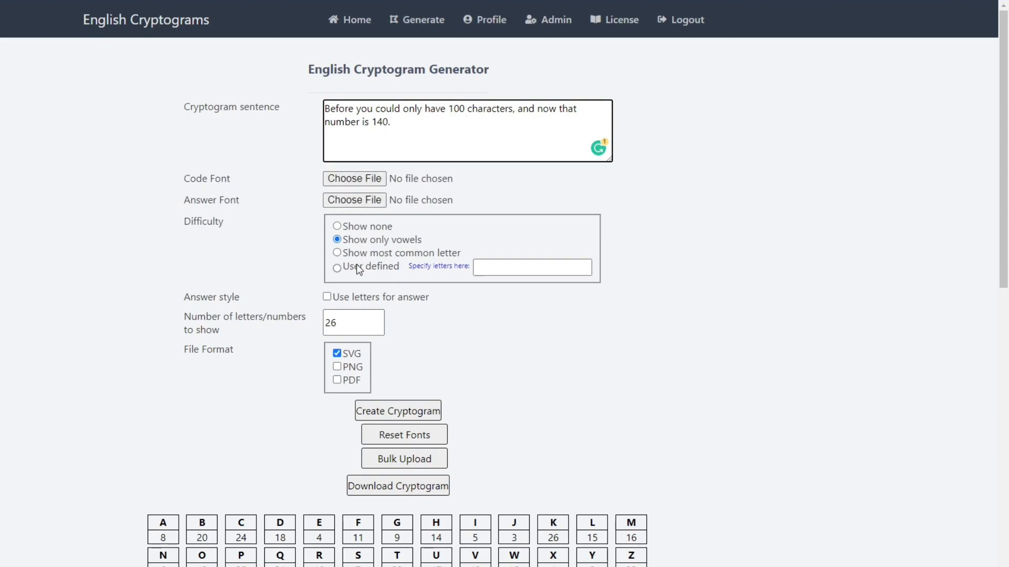
scroll(362, 268, "down", 3)
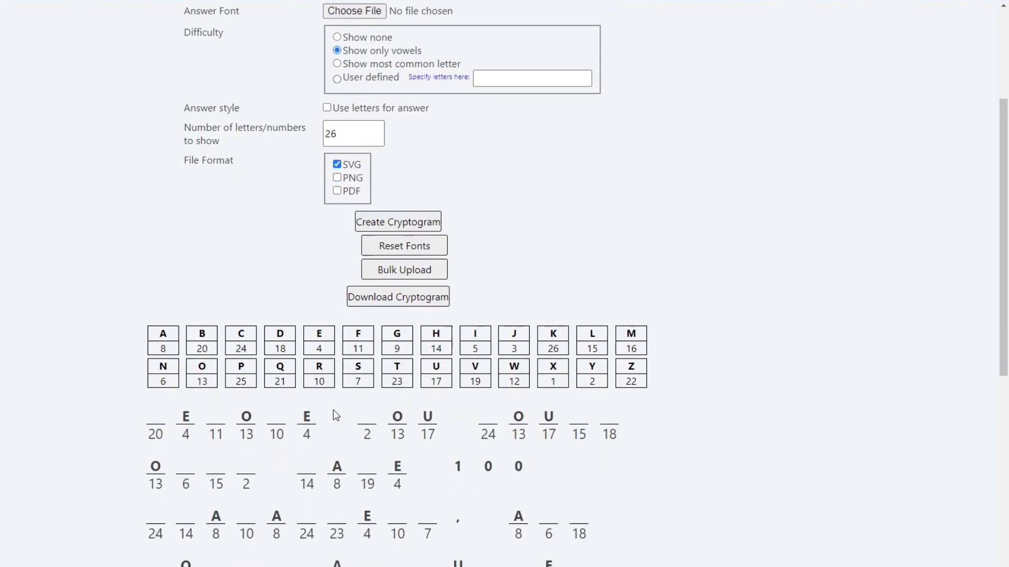
scroll(337, 368, "up", 2)
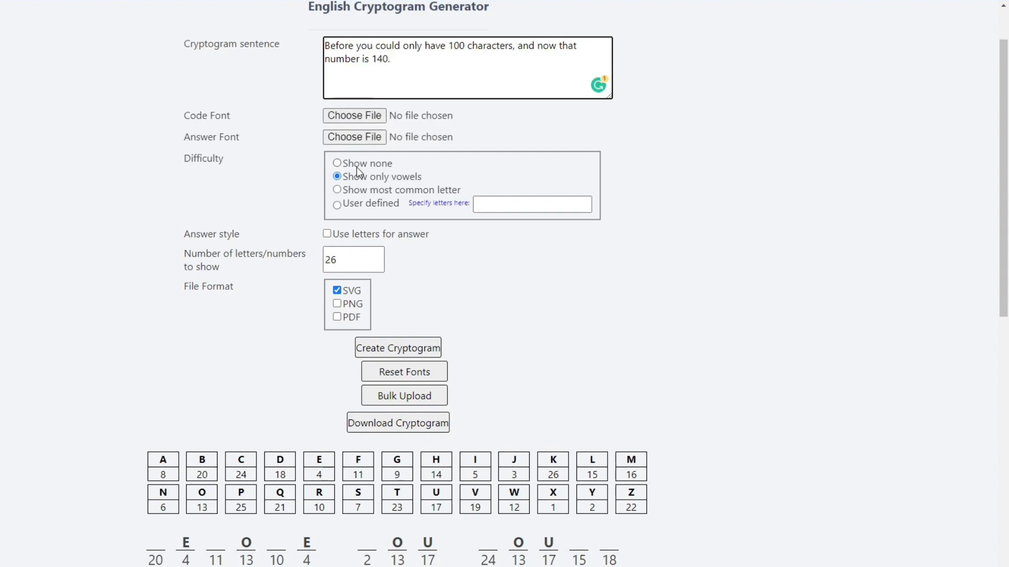
Try the most common letter difficulty and letters for the answer, returning to only vowels and number codes
left_click(339, 190)
left_click(339, 177)
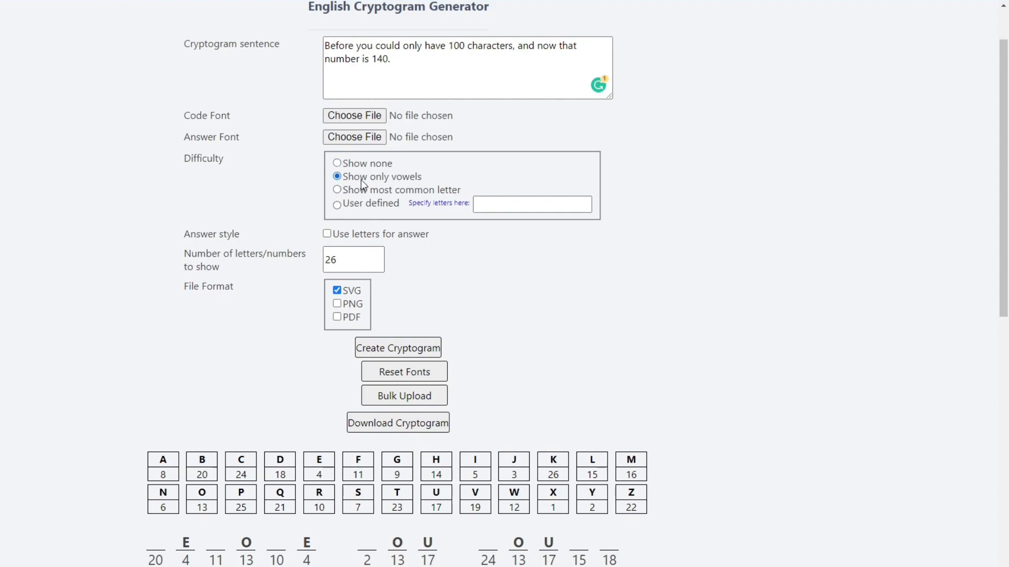
scroll(363, 184, "down", 1)
left_click(327, 234)
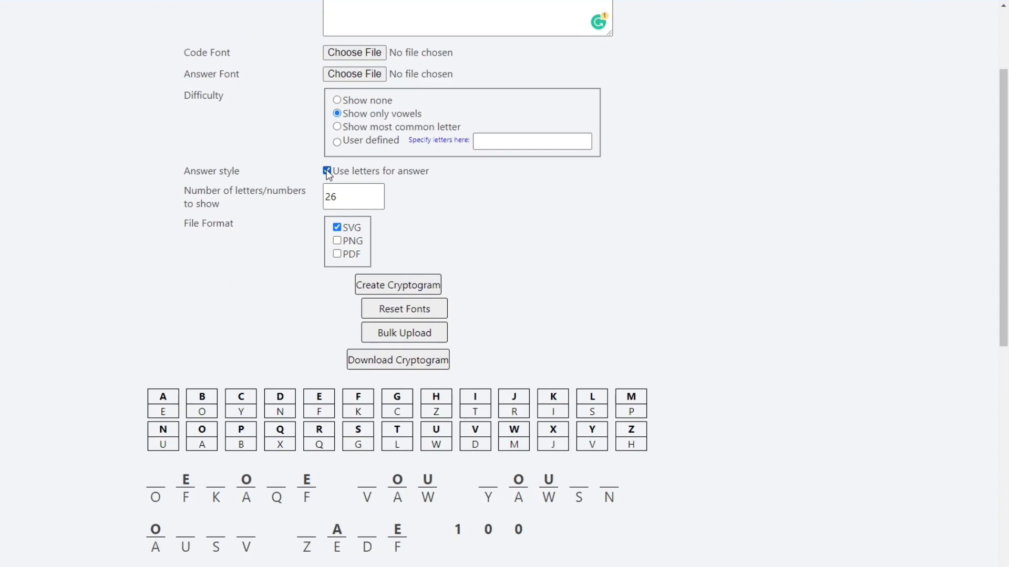
left_click(327, 171)
left_click(326, 171)
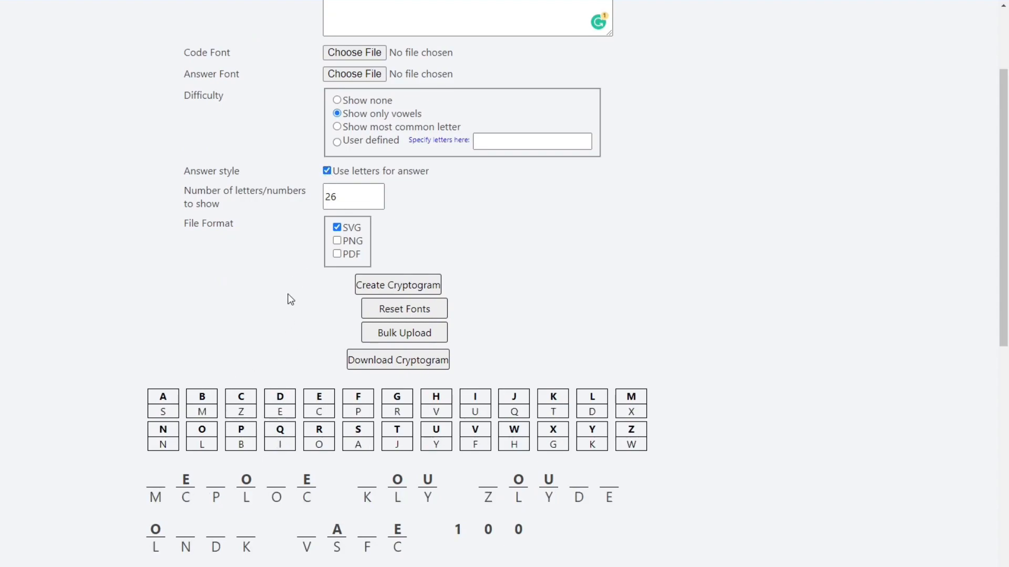
left_click(327, 171)
Try showing 22 letters/numbers in the key, and restore the value to 26
left_click_drag(339, 196, 306, 201)
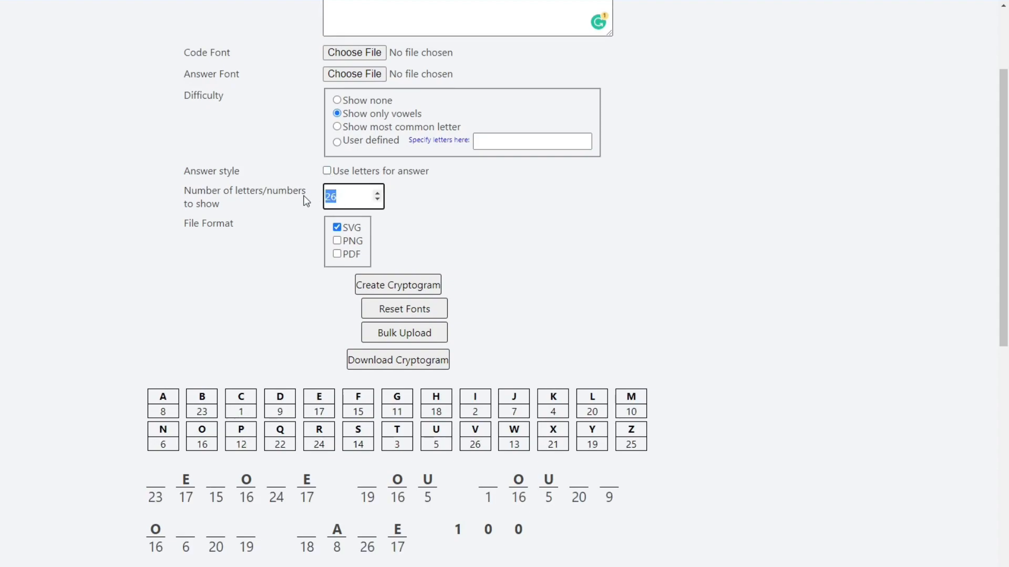
type("22")
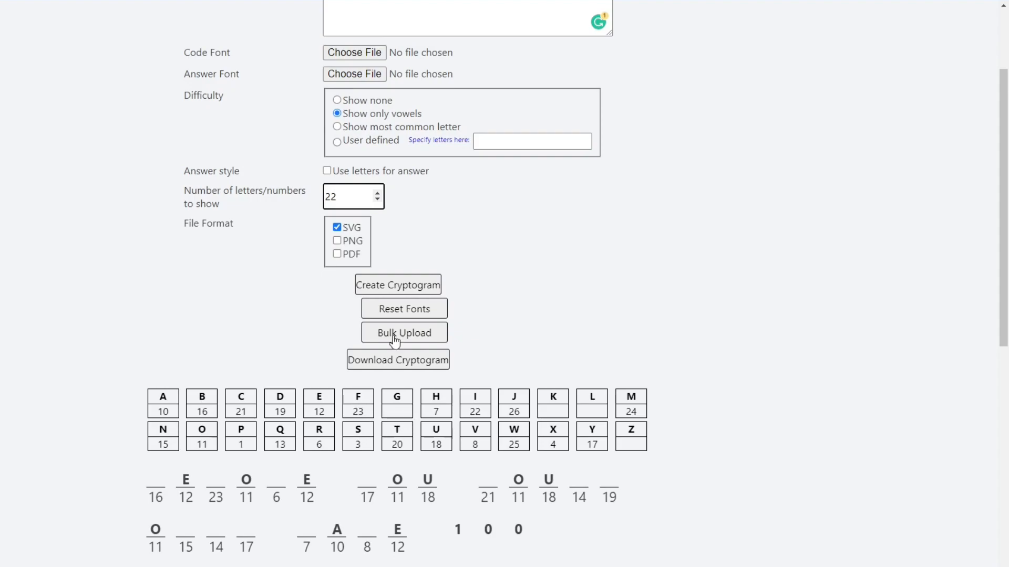
left_click_drag(368, 197, 293, 197)
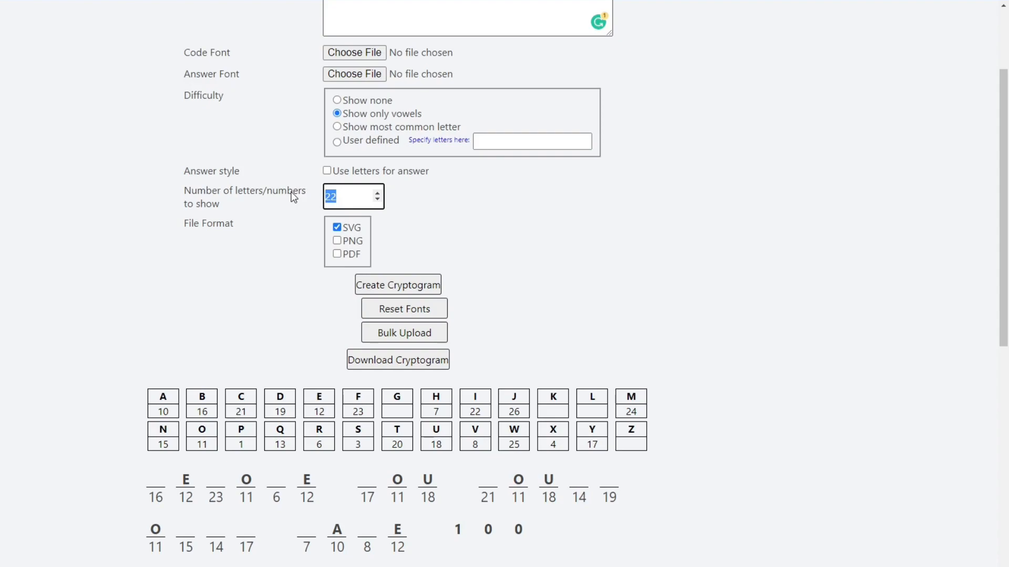
type("26")
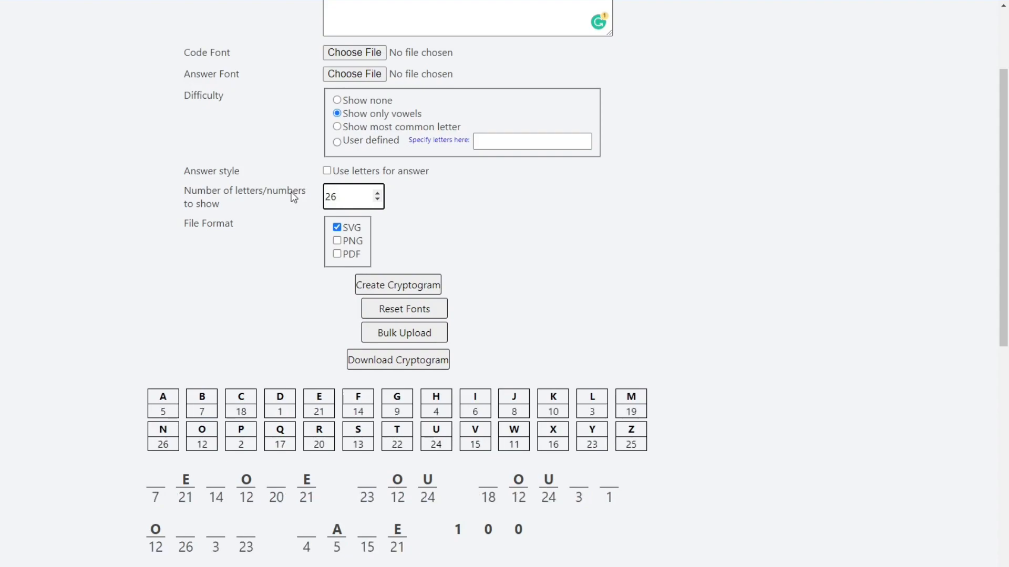
Set the number of letters/numbers to show to 13 and review the resulting key and puzzle
scroll(286, 202, "down", 2)
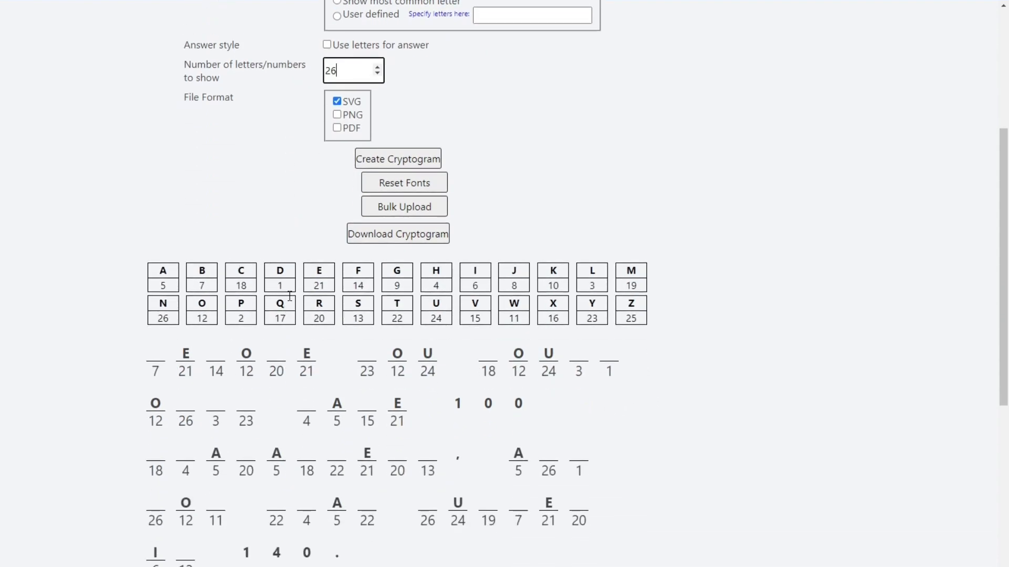
double_click(326, 71)
type("13")
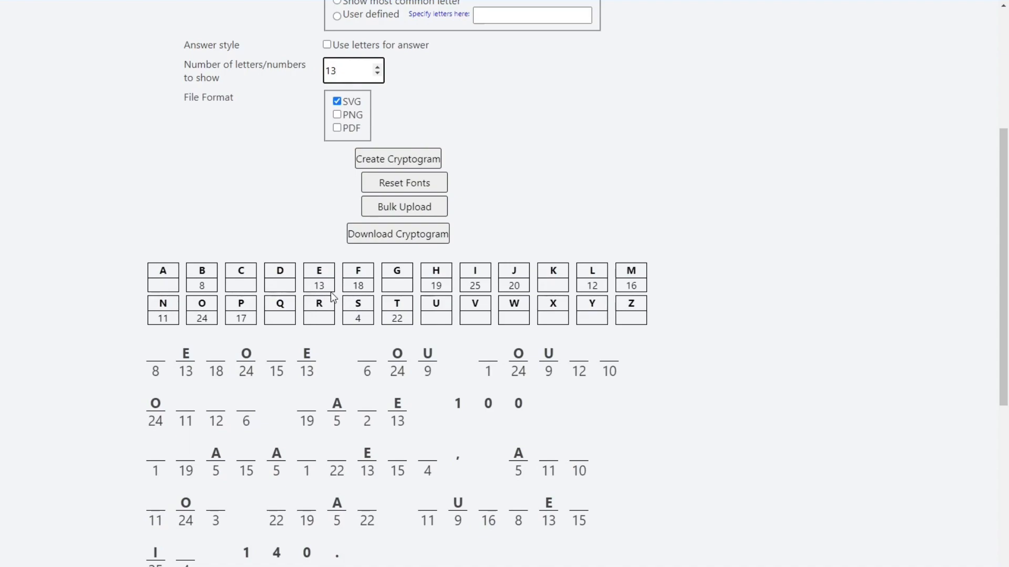
scroll(308, 285, "down", 2)
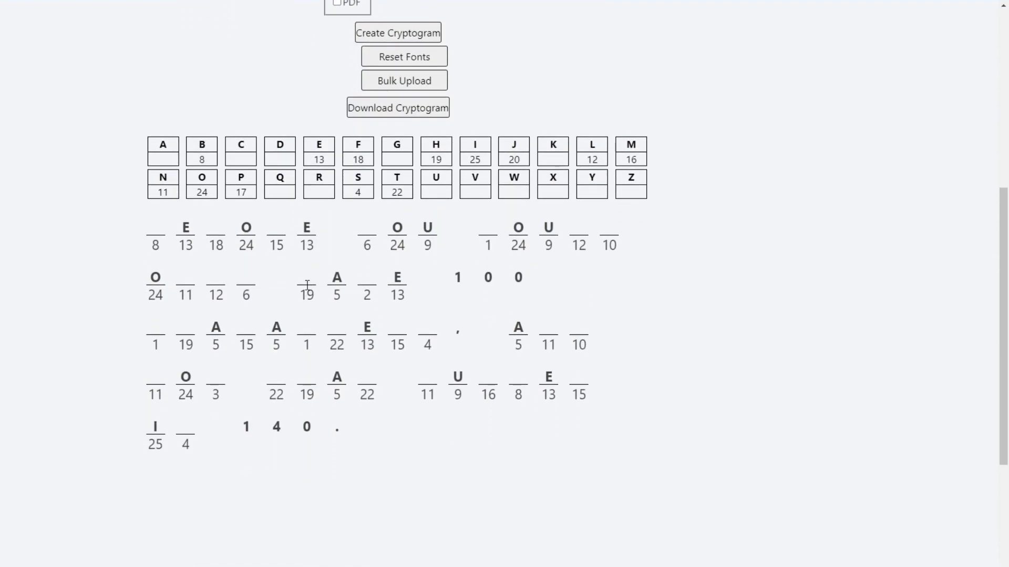
scroll(308, 288, "up", 4)
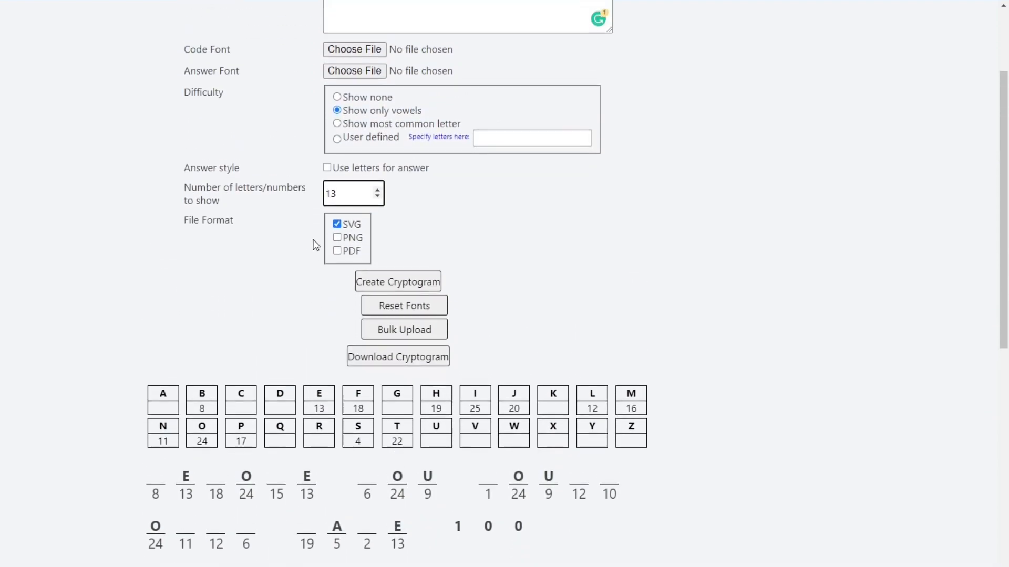
scroll(314, 242, "up", 1)
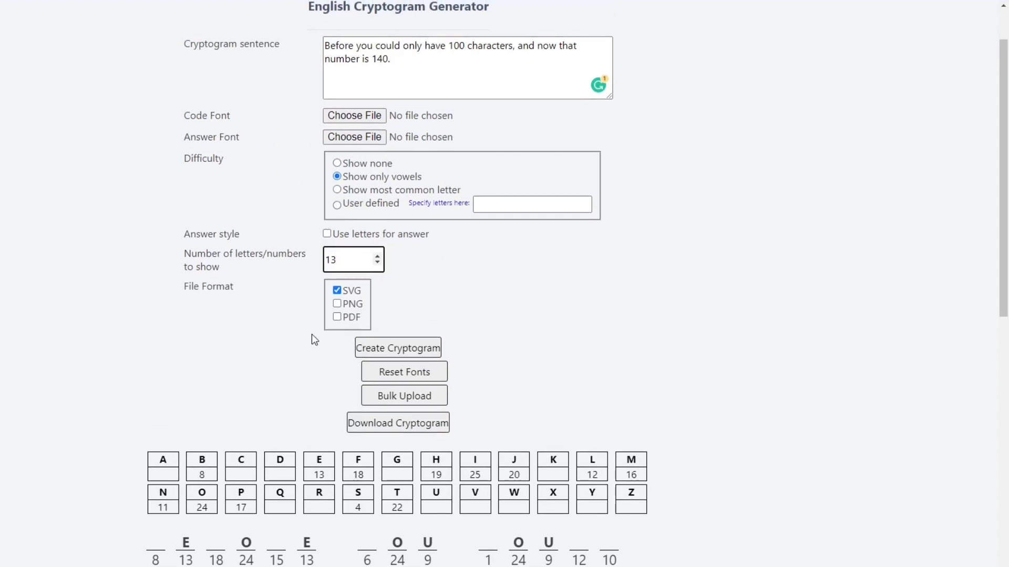
scroll(308, 350, "down", 2)
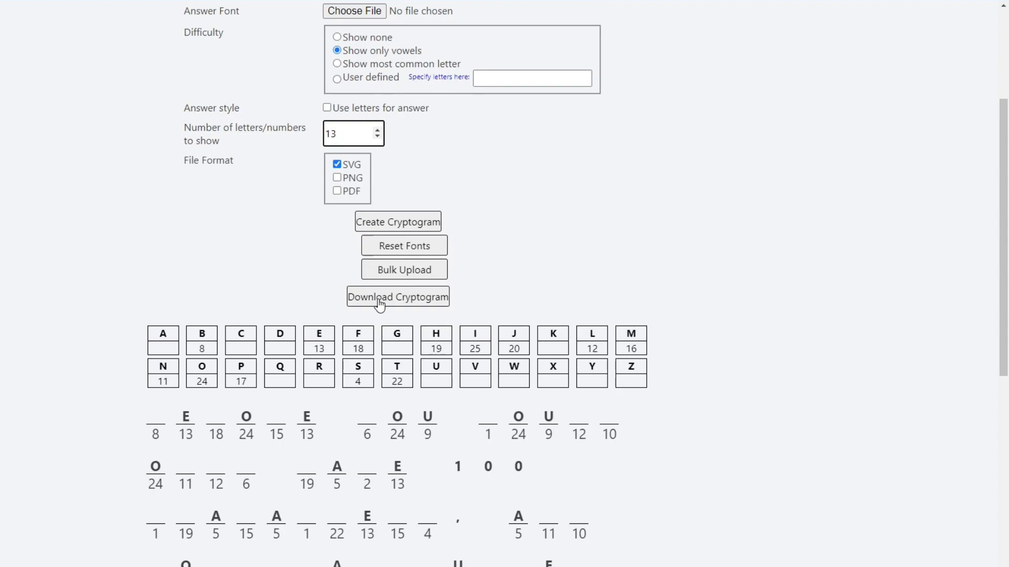
scroll(387, 243, "up", 4)
left_click_drag(402, 124, 322, 108)
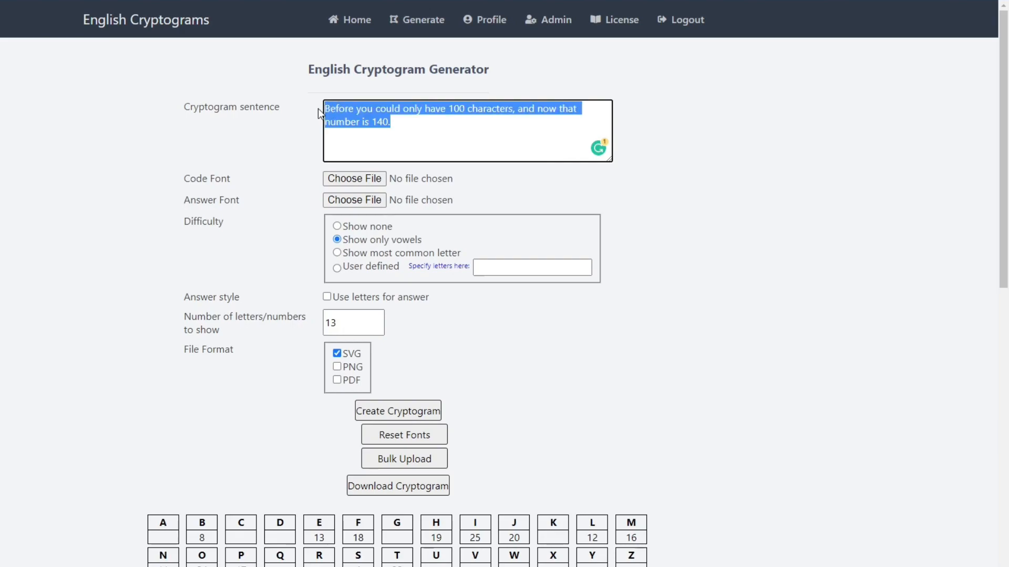
Set the file format to PDF only and download the cryptogram
left_click(337, 367)
left_click(337, 380)
left_click(339, 355)
scroll(332, 370, "down", 2)
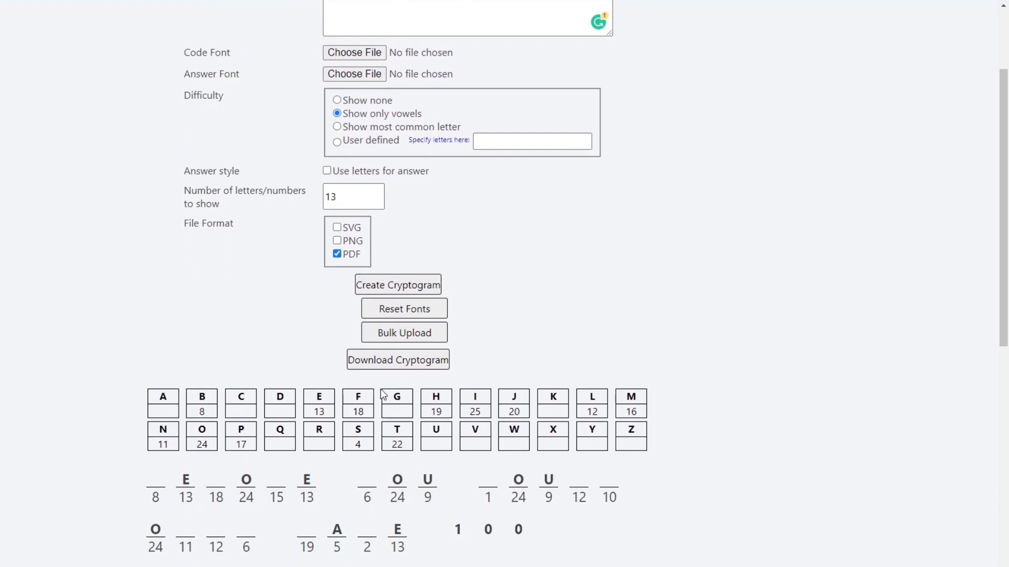
left_click(381, 361)
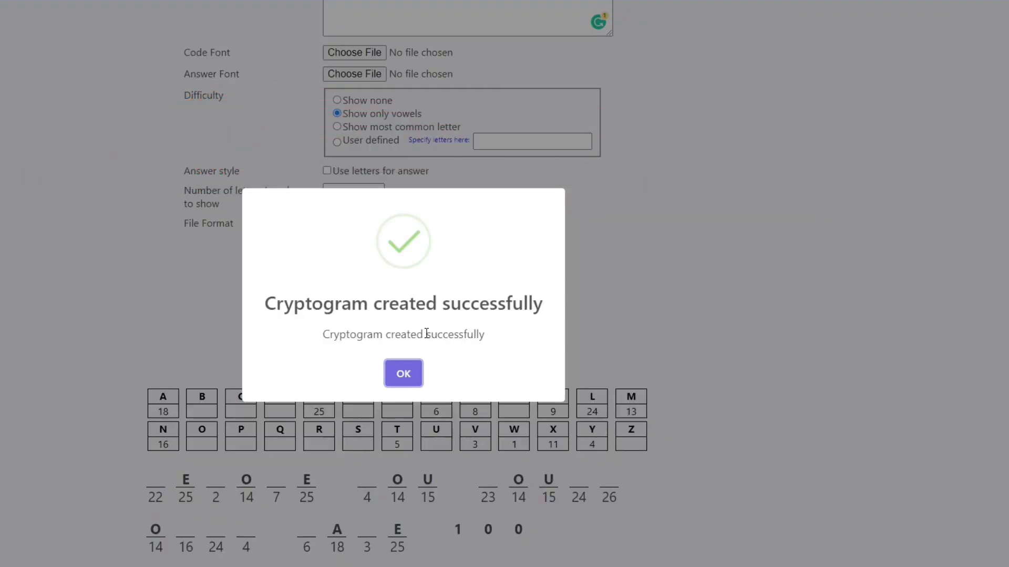
left_click(402, 374)
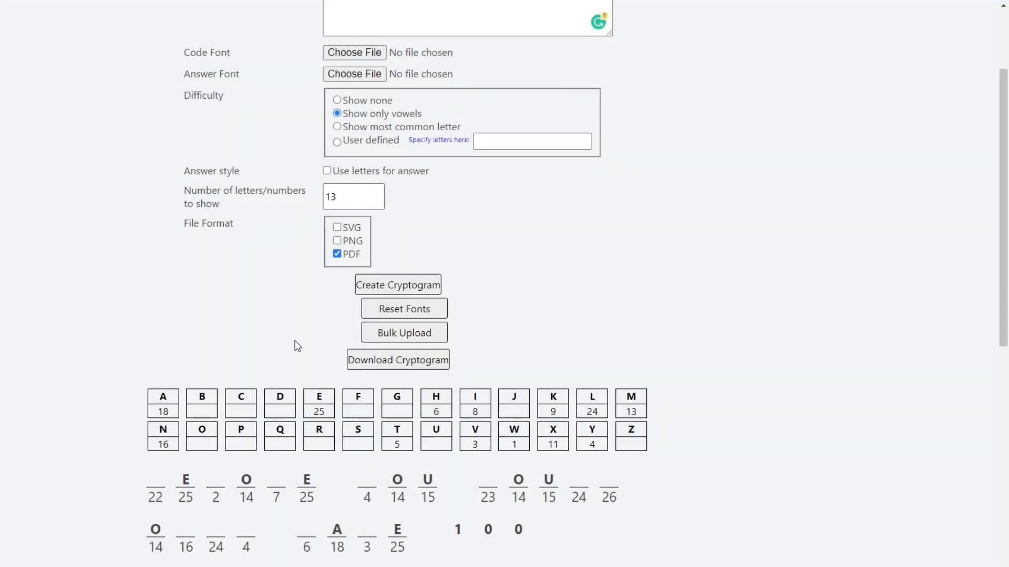
Open the bulk upload, and switch to Excel to examine the Sentence, File name and Defined letters columns in Cryptogram INPUT Text.xlsx
left_click(413, 336)
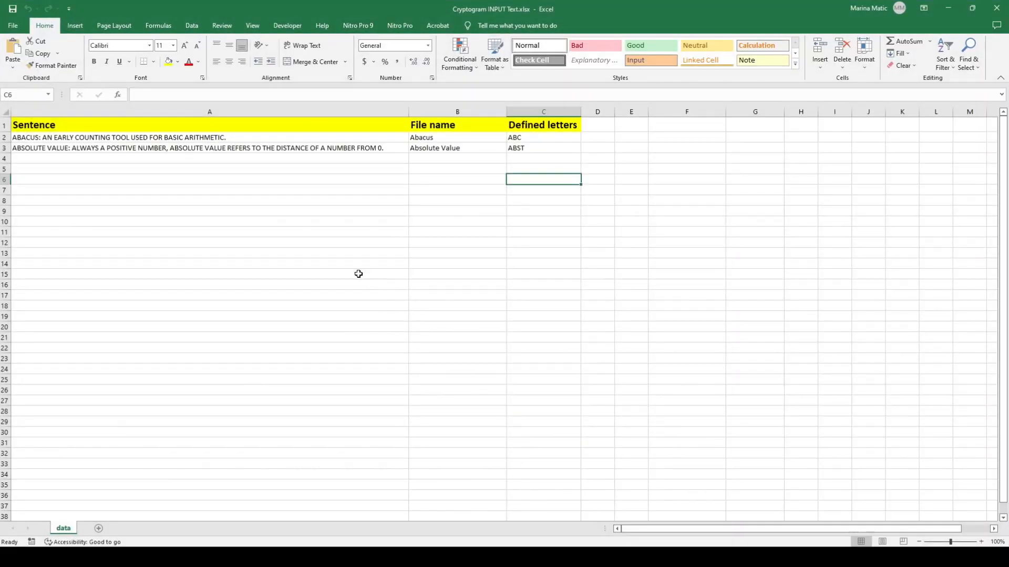
left_click(264, 109)
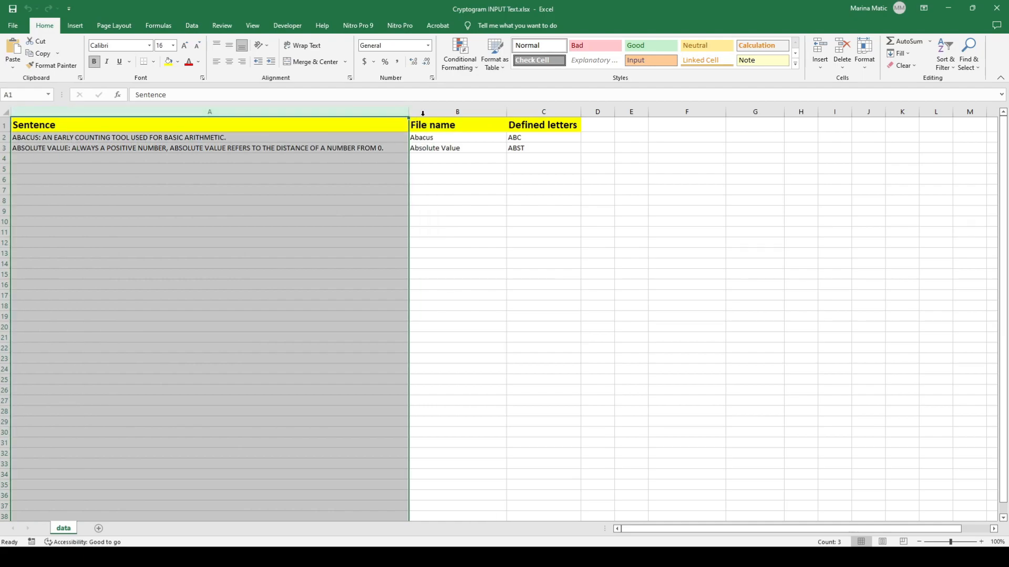
left_click(457, 111)
left_click(543, 111)
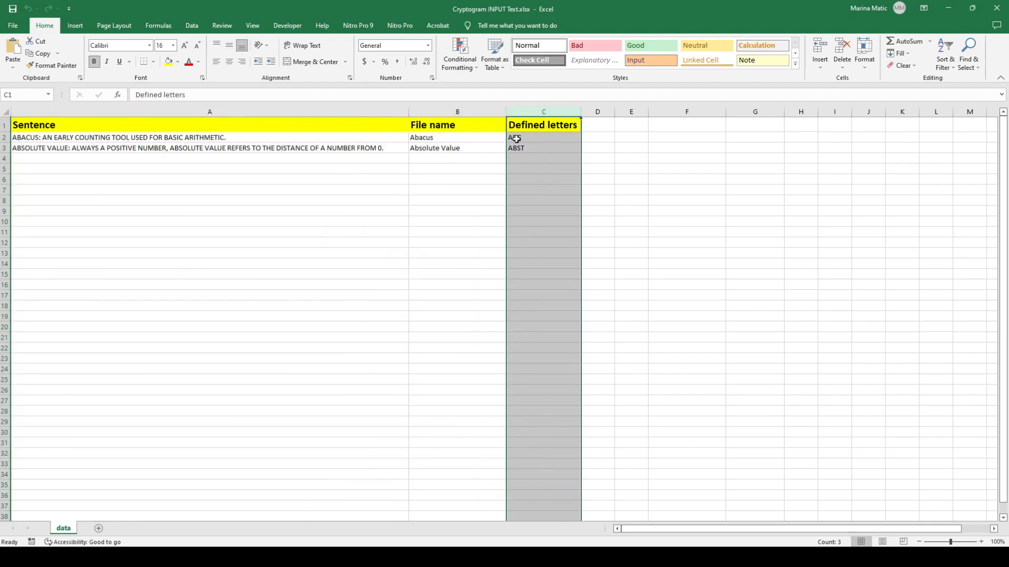
left_click(331, 111)
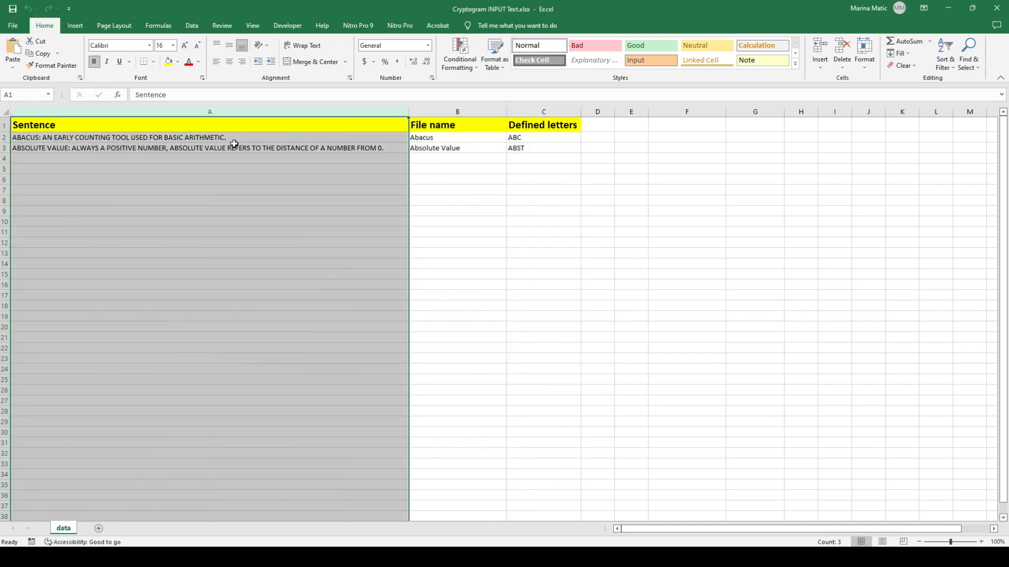
Examine the rows under the Sentence heading where the bulk cryptogram sentences go
left_click(198, 138)
left_click(167, 150)
left_click(165, 160)
left_click(164, 168)
left_click_drag(166, 140, 175, 388)
left_click(423, 204)
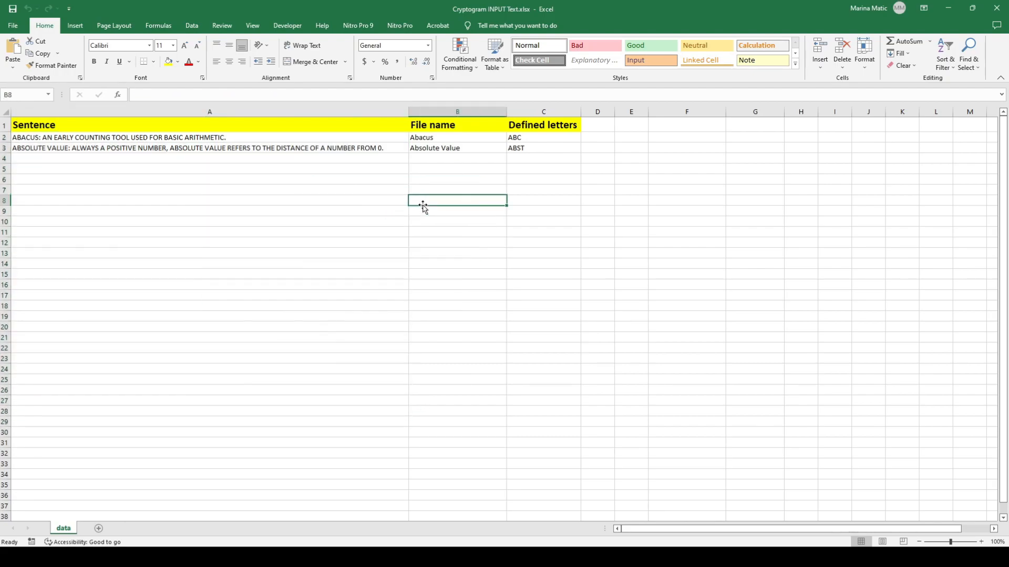
Examine the entries under the File name heading for the two sample sentences
left_click(426, 140)
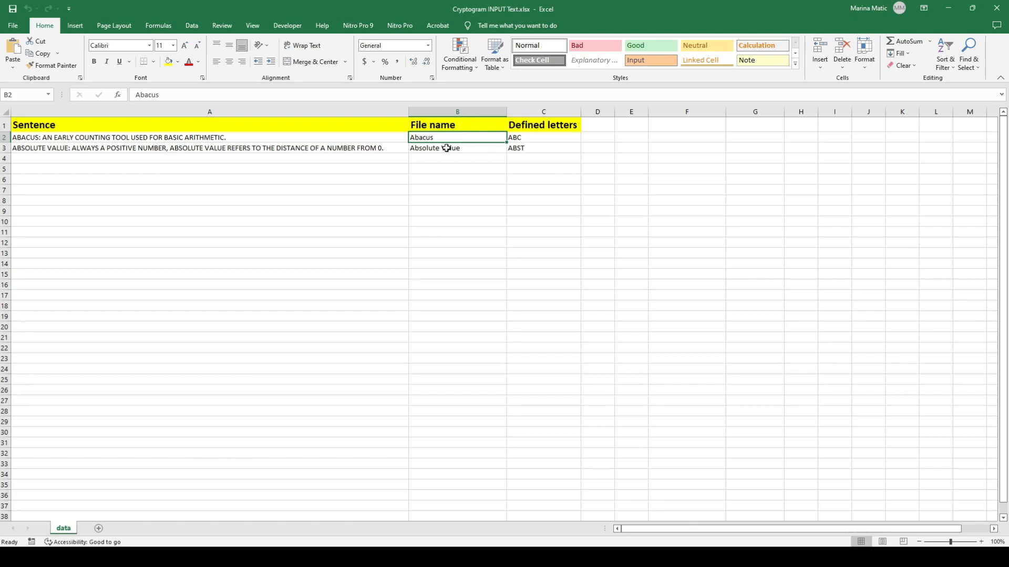
left_click(441, 151)
left_click(441, 139)
Examine the entries under the Defined letters heading and compare them with the sentences in the same rows
left_click(530, 139)
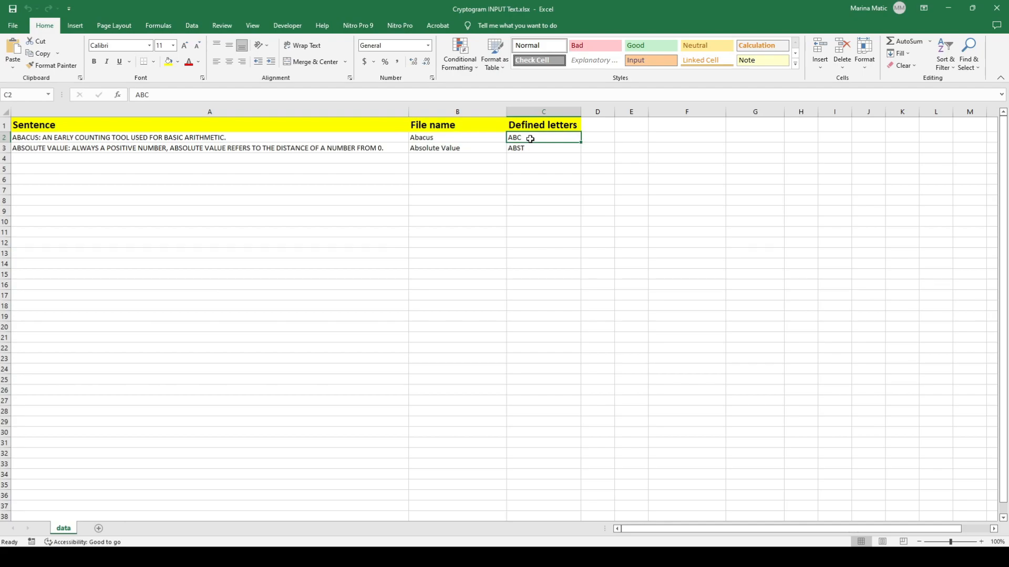
left_click(529, 150)
left_click(528, 138)
left_click(529, 148)
left_click(528, 138)
left_click(527, 149)
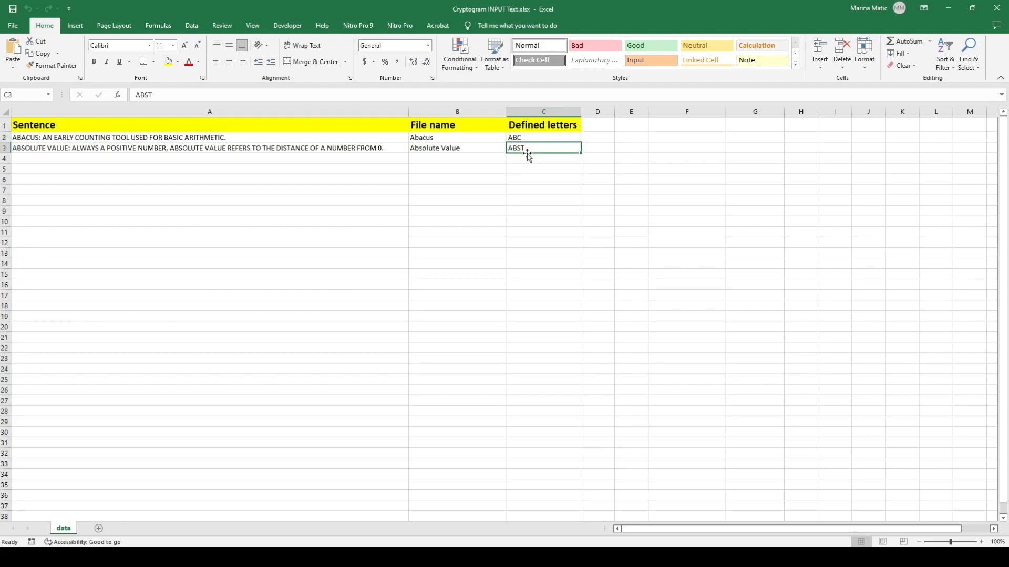
left_click(528, 138)
left_click(527, 148)
left_click(528, 139)
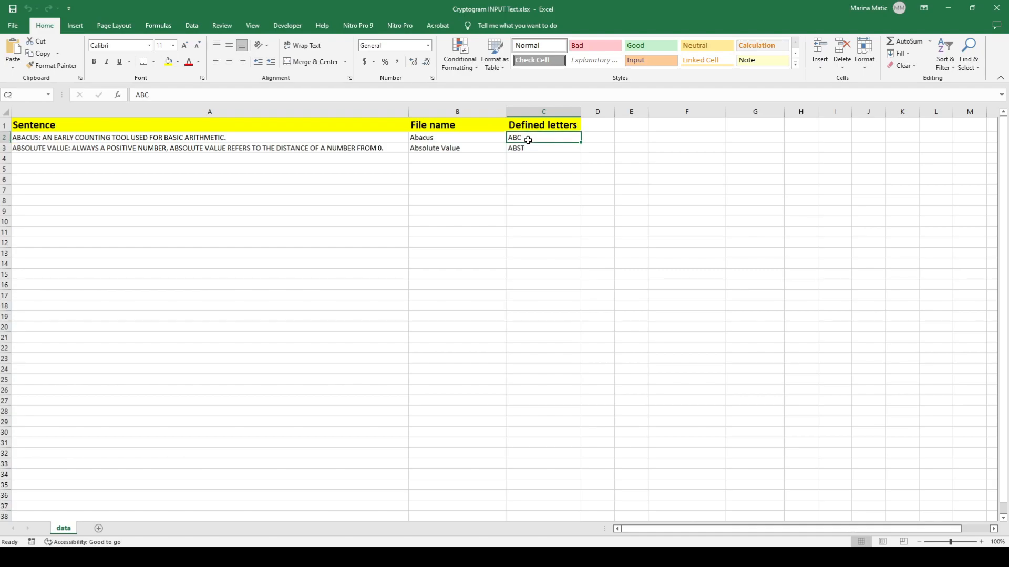
left_click(527, 147)
left_click(528, 138)
left_click(528, 149)
left_click(528, 169)
left_click(535, 193)
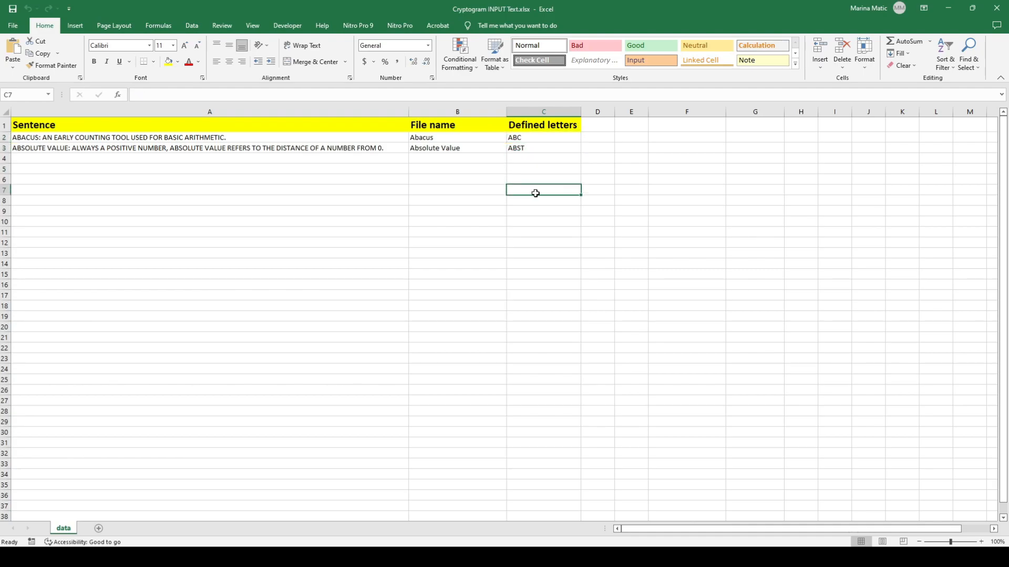
left_click(365, 159)
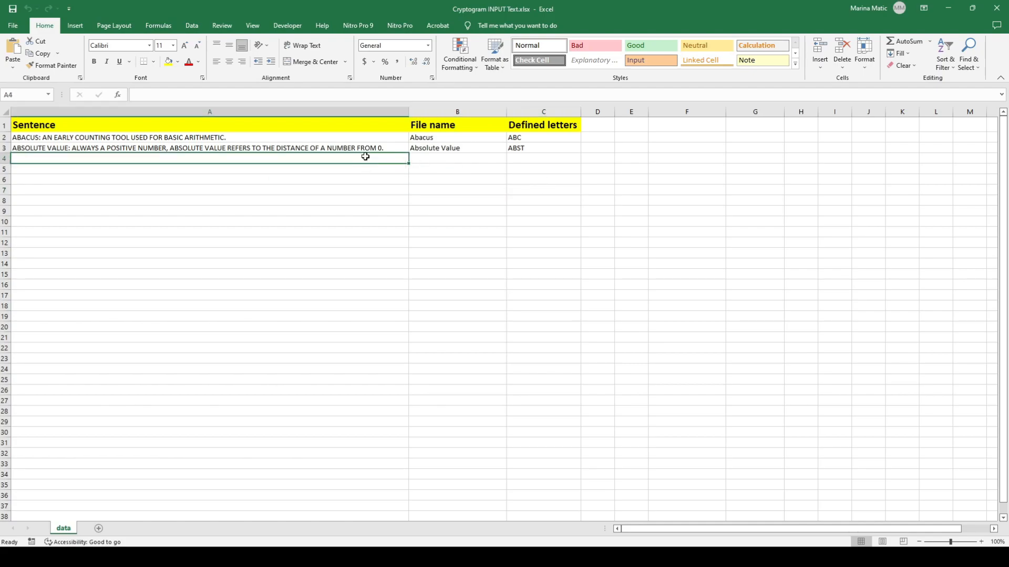
left_click(364, 148)
left_click(366, 139)
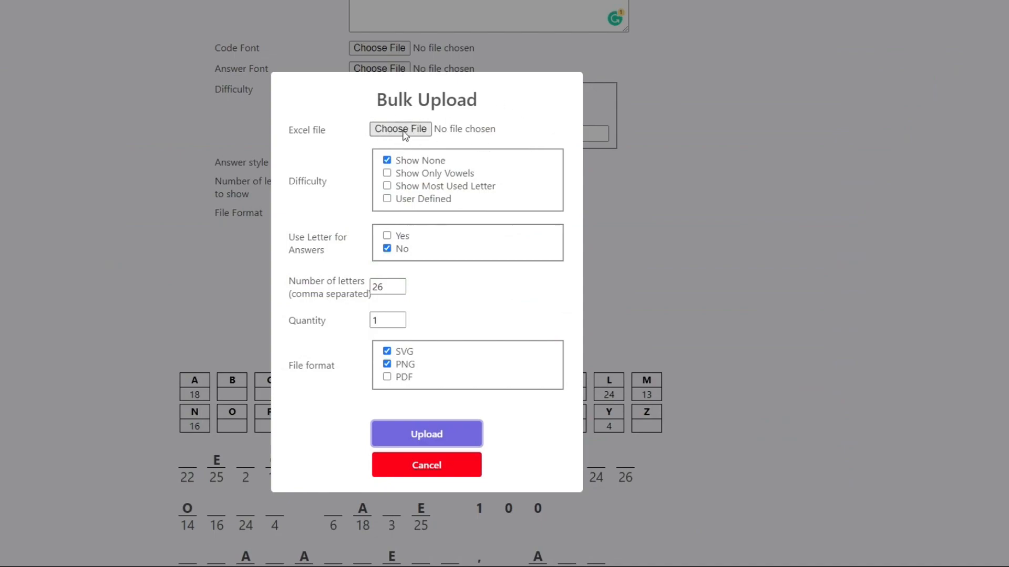
left_click(387, 174)
left_click(388, 186)
left_click(387, 185)
left_click(387, 173)
left_click(386, 161)
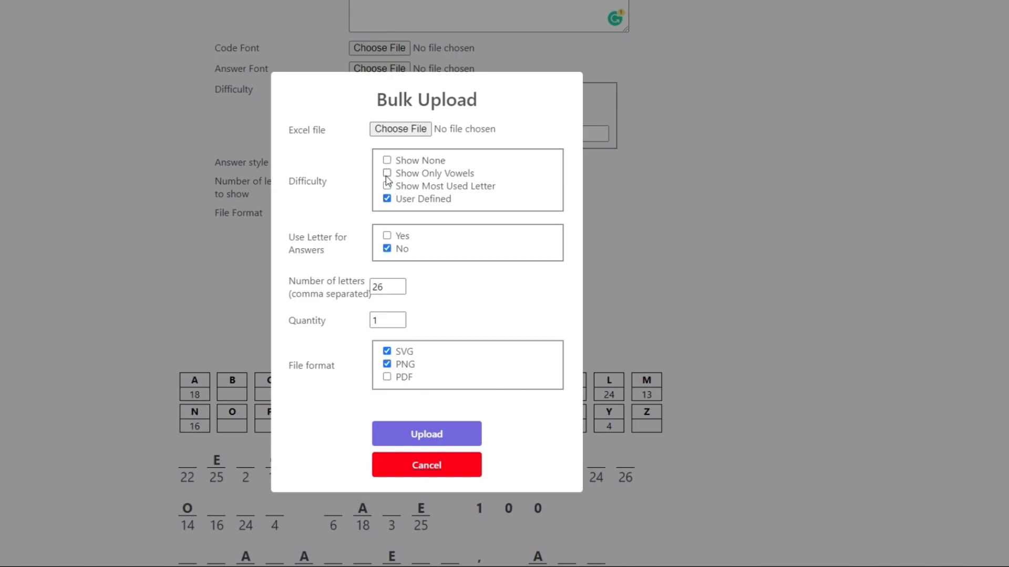
left_click(387, 174)
left_click(387, 186)
left_click(387, 198)
left_click(387, 173)
left_click(386, 160)
left_click(387, 173)
left_click(396, 467)
Try the difficulty options for the single cryptogram, choose User defined without specifying letters, and recreate the cryptogram
left_click(363, 94)
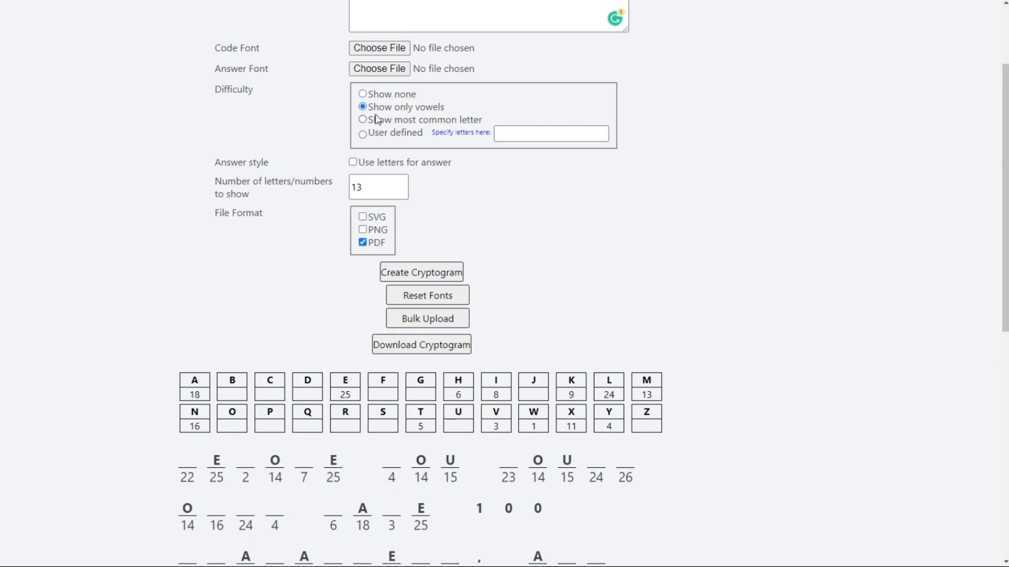
left_click(363, 120)
left_click(363, 107)
left_click(363, 121)
left_click(363, 94)
left_click(362, 134)
left_click(402, 283)
Open the bulk upload and enable all four difficulty options plus both Yes and No for using letters for answers
left_click(434, 317)
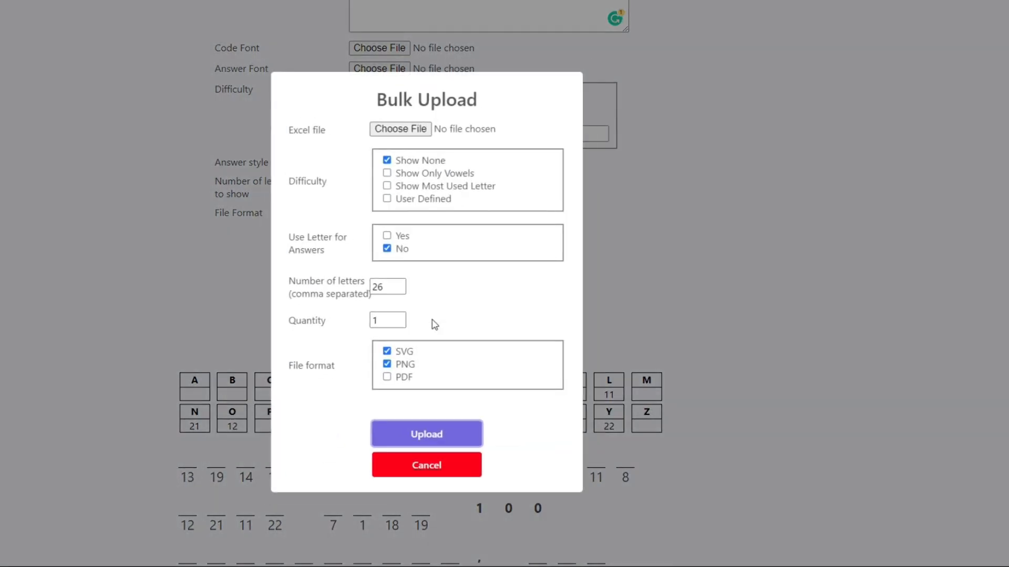
left_click(387, 173)
left_click(387, 185)
left_click(386, 198)
left_click(386, 235)
Try a bulk quantity of 12, enable PDF alongside SVG and PNG, and set the quantity back to 1
double_click(392, 320)
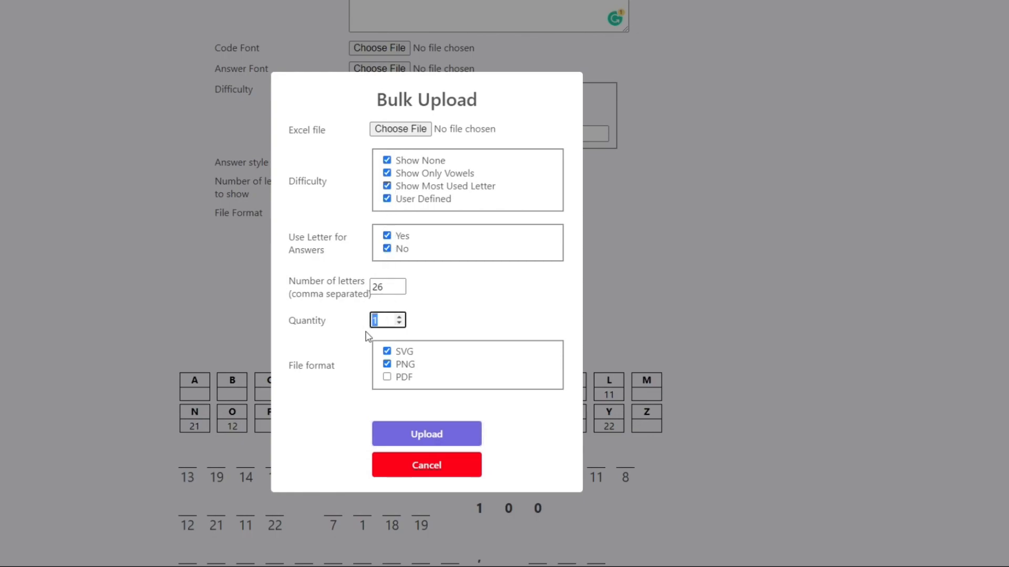
type("12")
left_click(386, 377)
left_click(386, 364)
left_click(387, 351)
left_click(387, 364)
left_click(387, 351)
double_click(389, 320)
type("1")
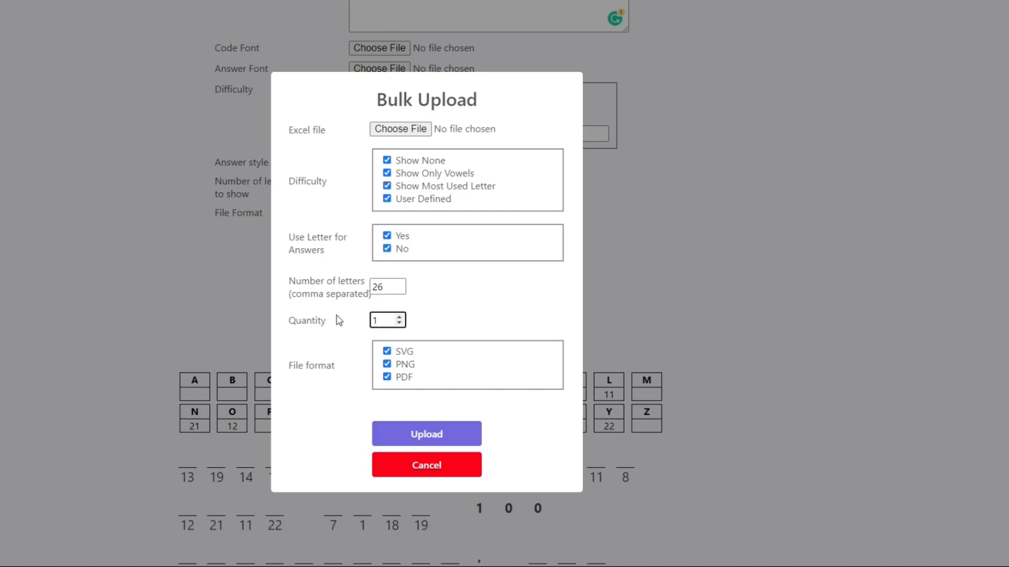
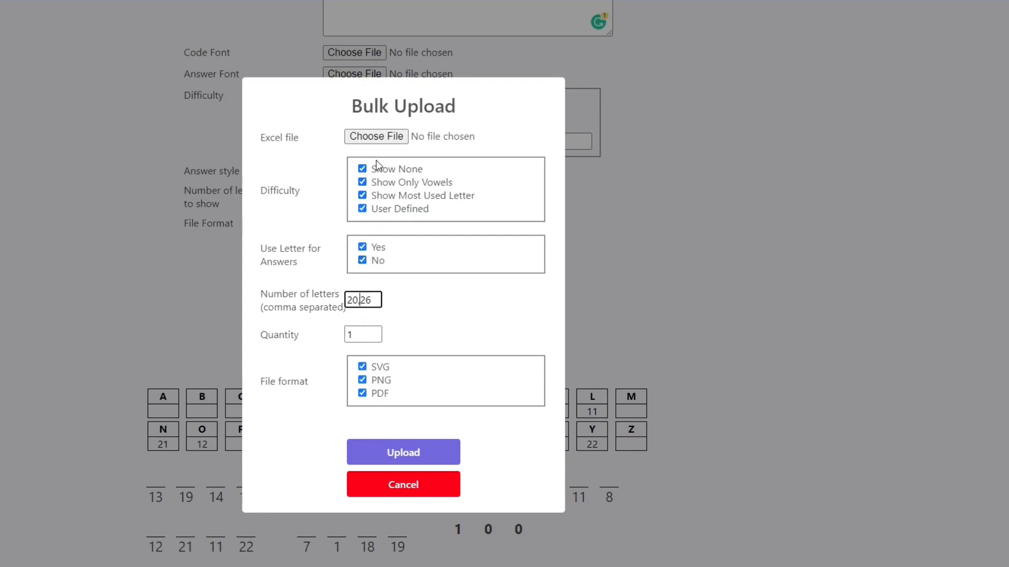
Clear all four difficulty options, Yes and No for using letters for answers, and SVG and PNG, and cancel the bulk upload
left_click(362, 169)
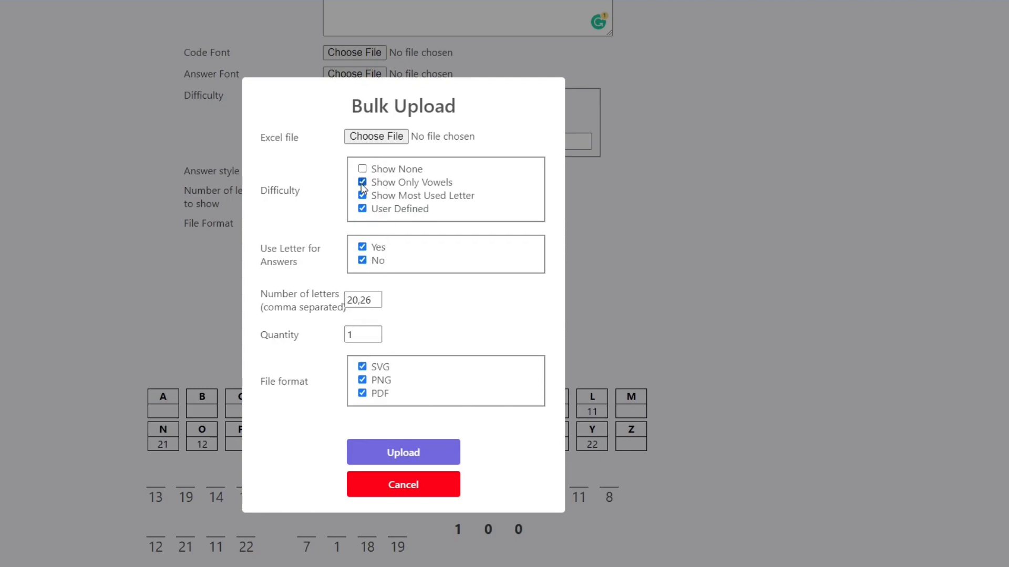
left_click(362, 182)
left_click(362, 195)
left_click(362, 209)
left_click(362, 248)
left_click(362, 260)
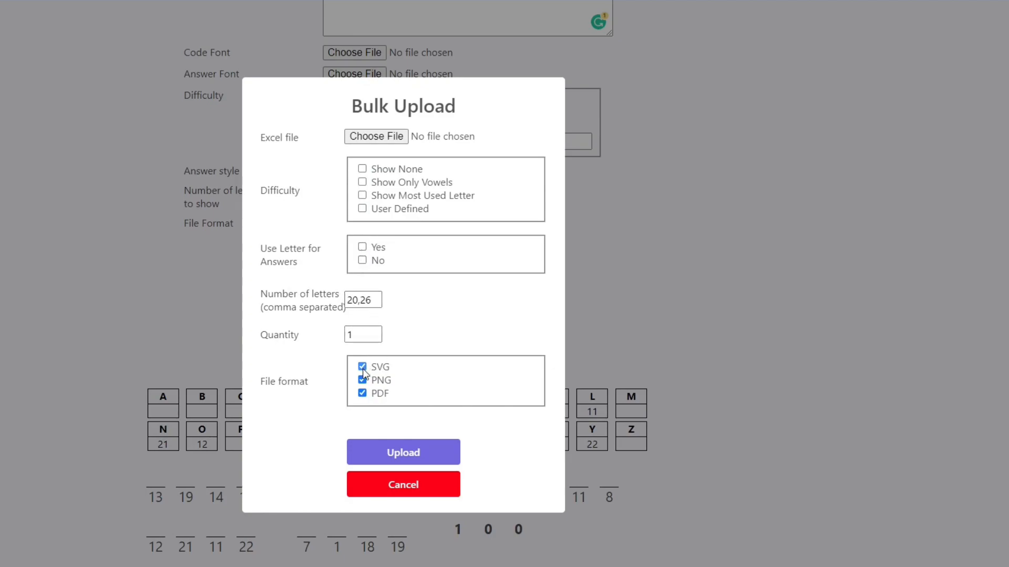
left_click(362, 366)
left_click(362, 380)
left_click(370, 489)
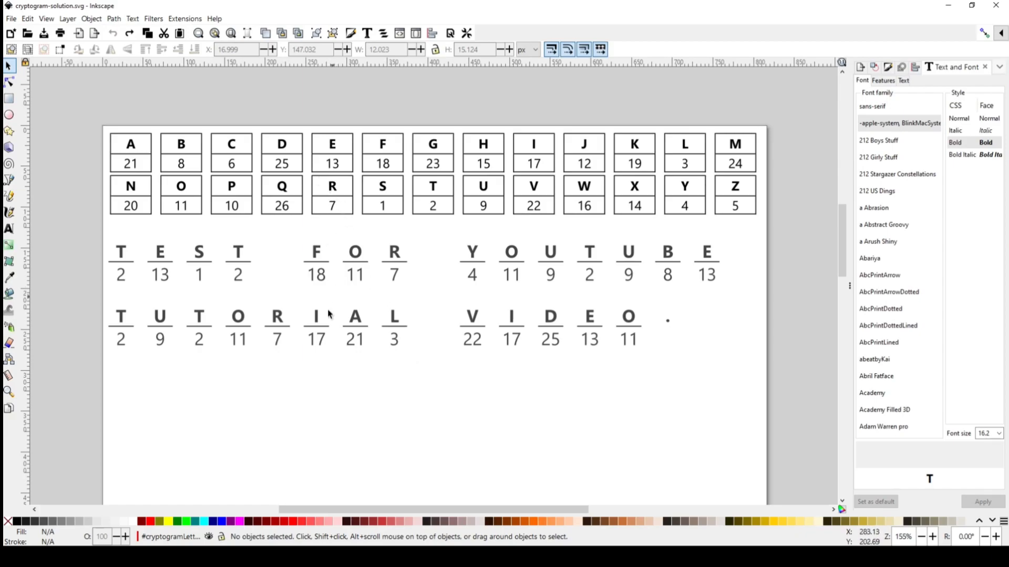
Select everything in cryptogram-solution.svg with the same fill color as the first letter T and fill it with red in Inkscape
left_click(123, 253)
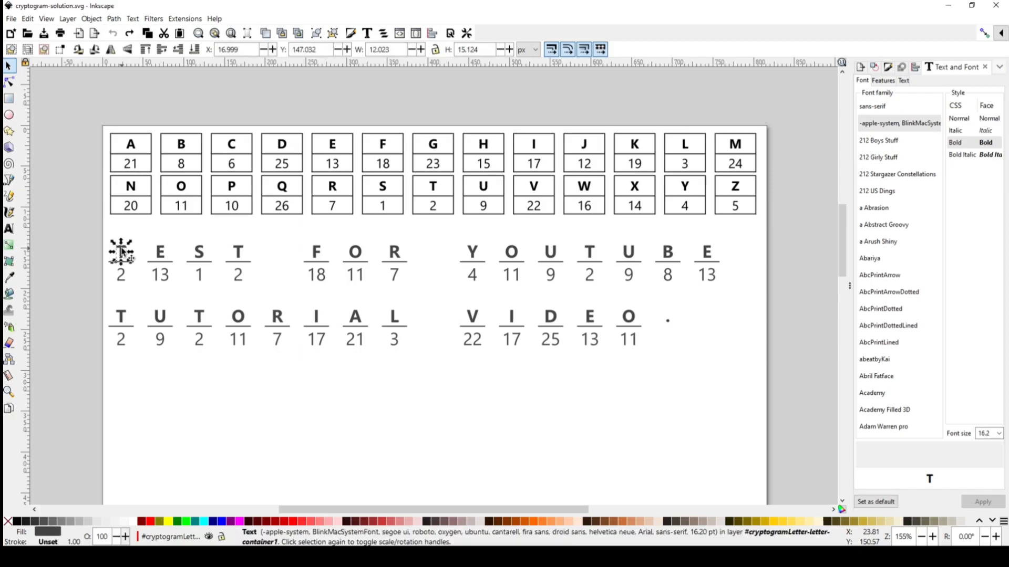
right_click(122, 254)
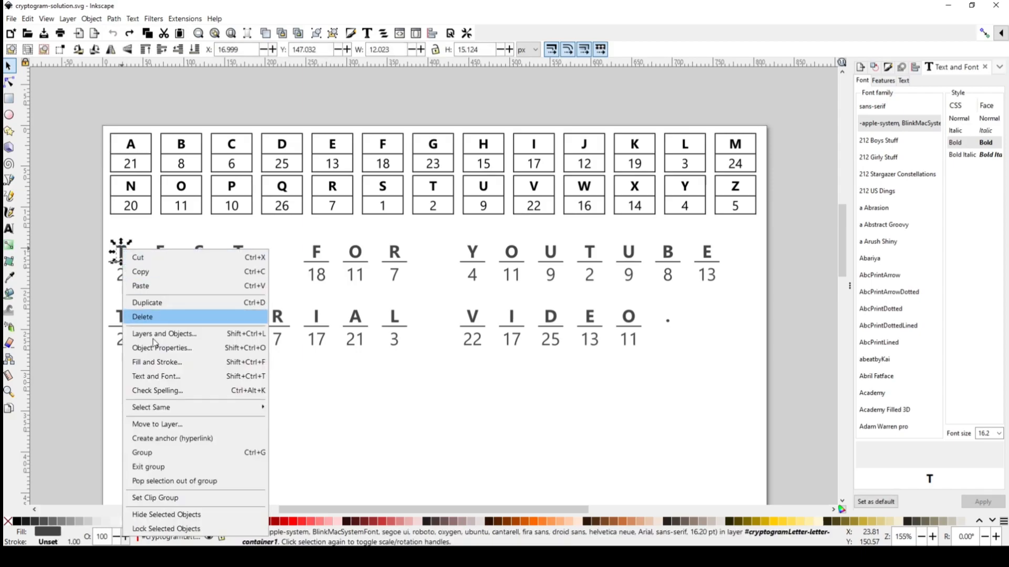
mouse_move(182, 411)
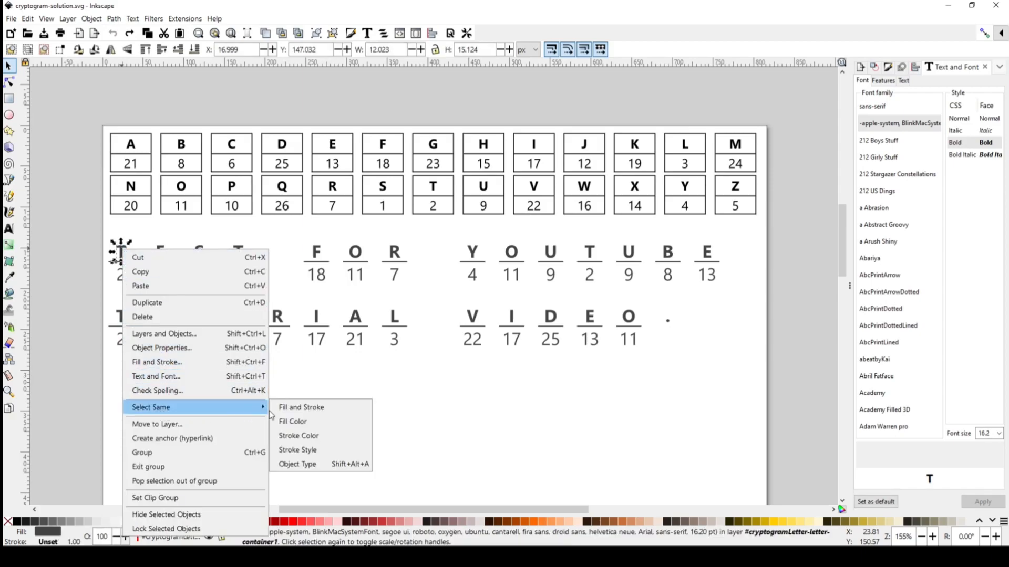
left_click(290, 422)
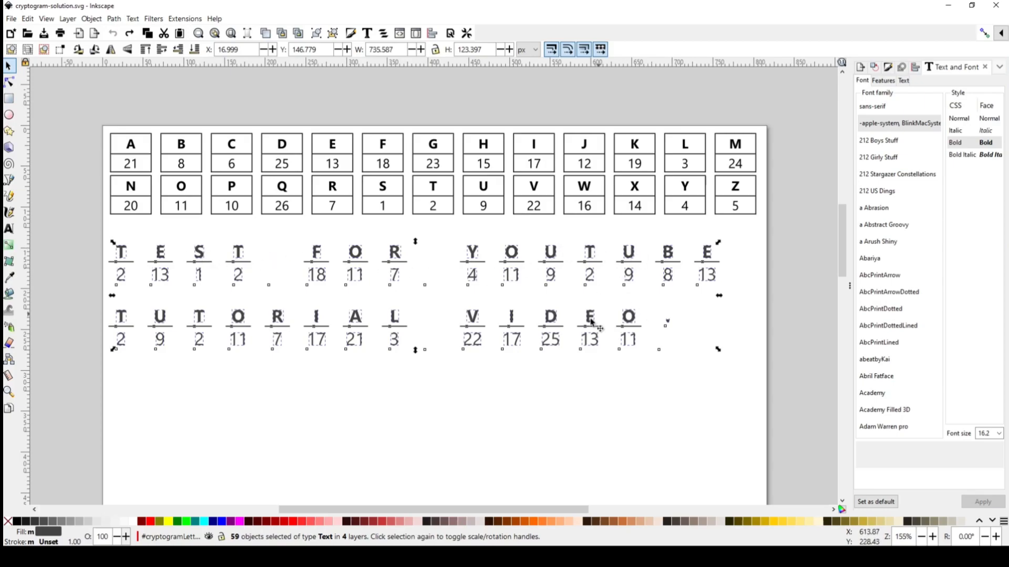
left_click(152, 522)
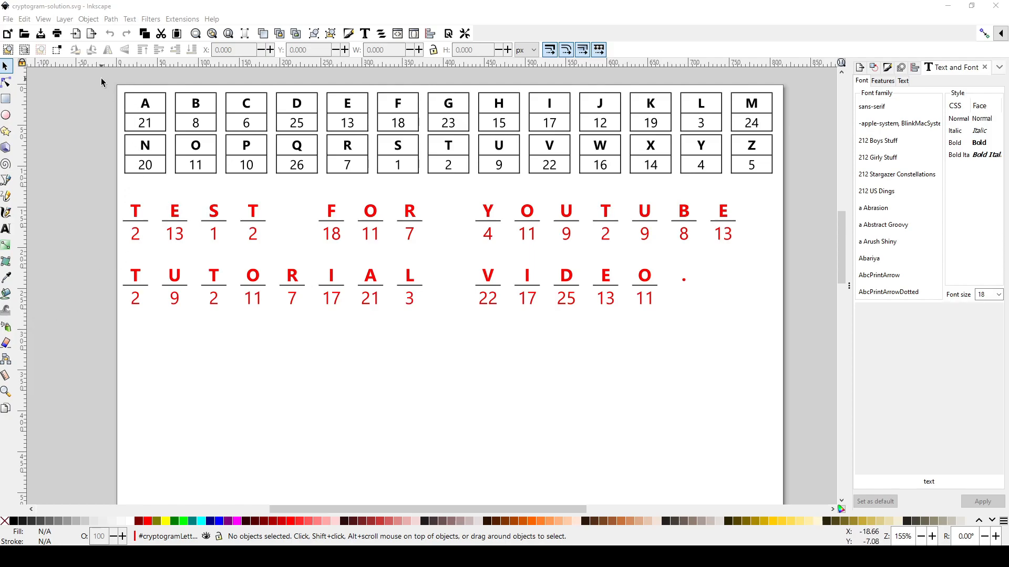
Select the whole puzzle including the letter key, clear the selection, and close the drawing in Inkscape
left_click_drag(101, 79, 816, 331)
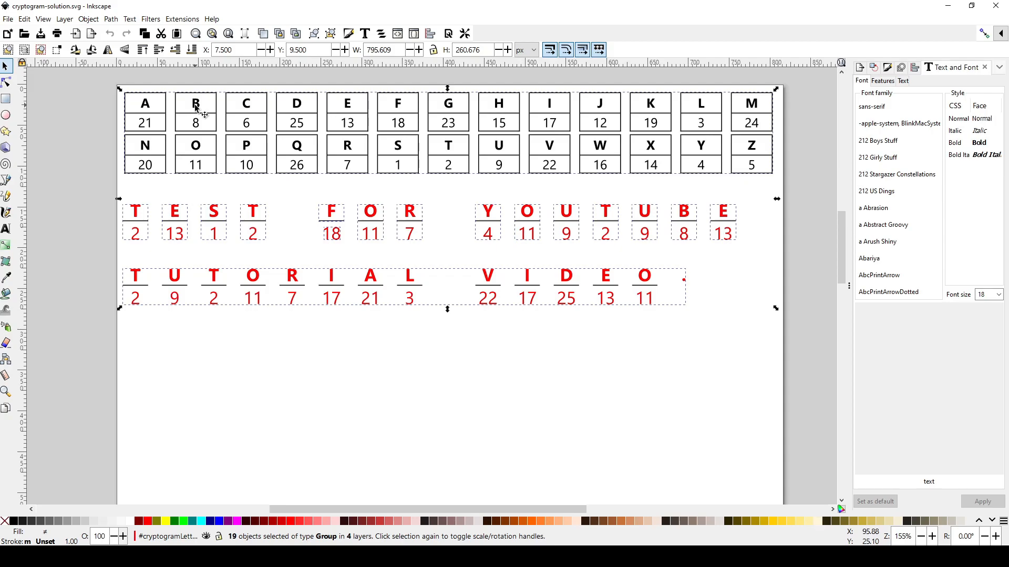
left_click(237, 327)
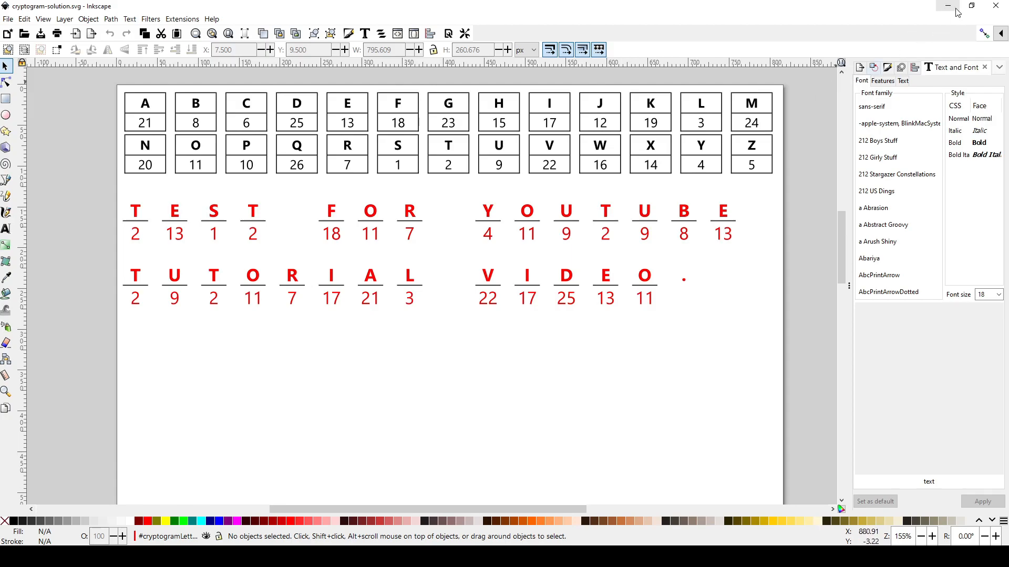
left_click(994, 6)
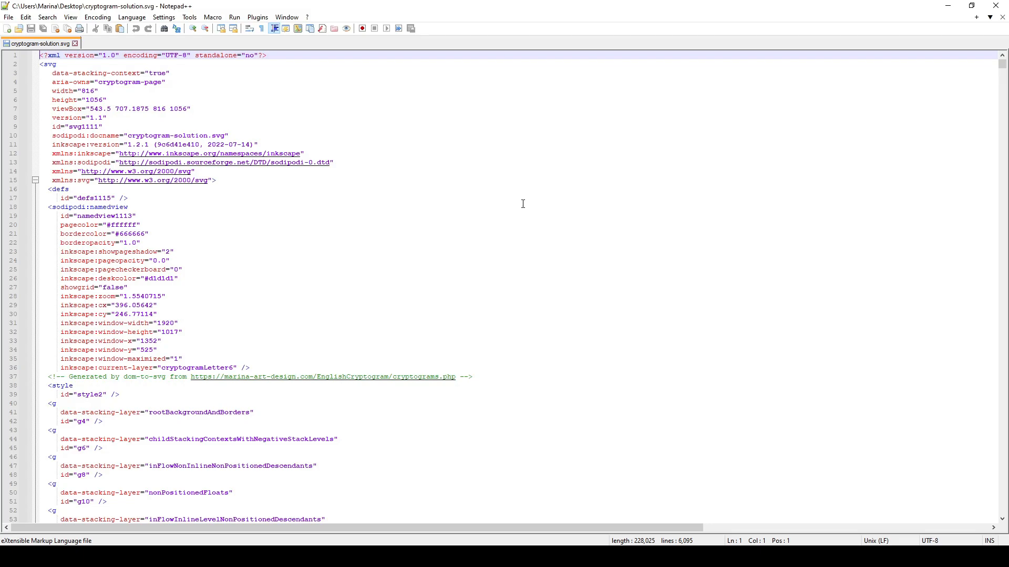
Locate the text element of the first puzzle letter T in the SVG code in Notepad++ and copy its fill value #ff0000
scroll(523, 204, "down", 1)
scroll(522, 203, "down", 1)
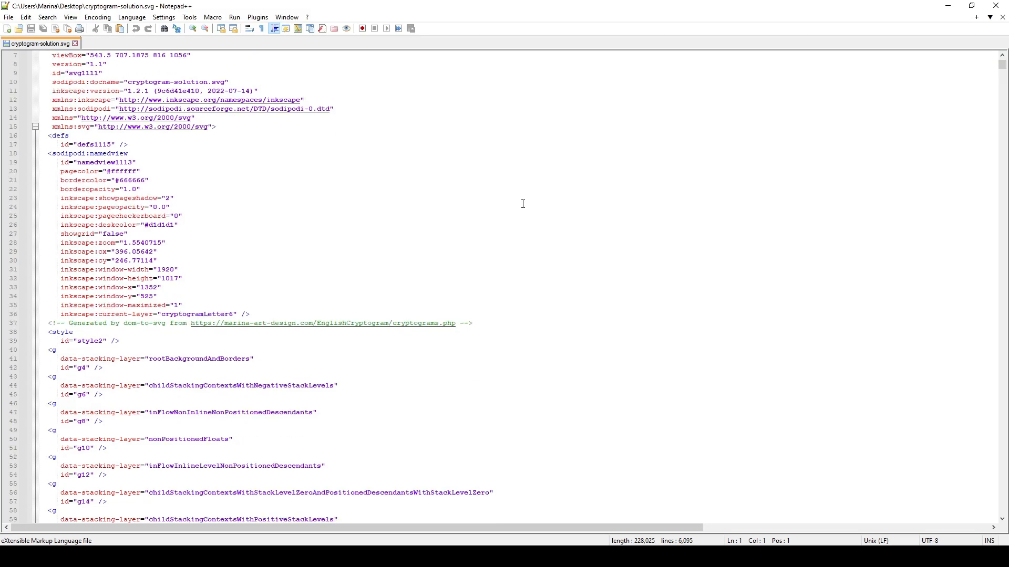
scroll(523, 204, "down", 20)
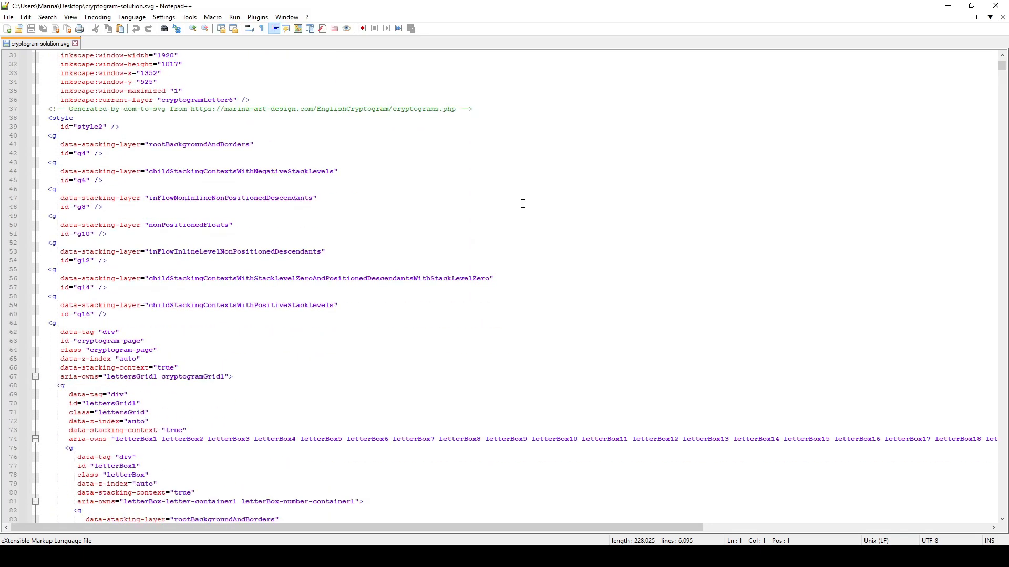
scroll(523, 204, "down", 17)
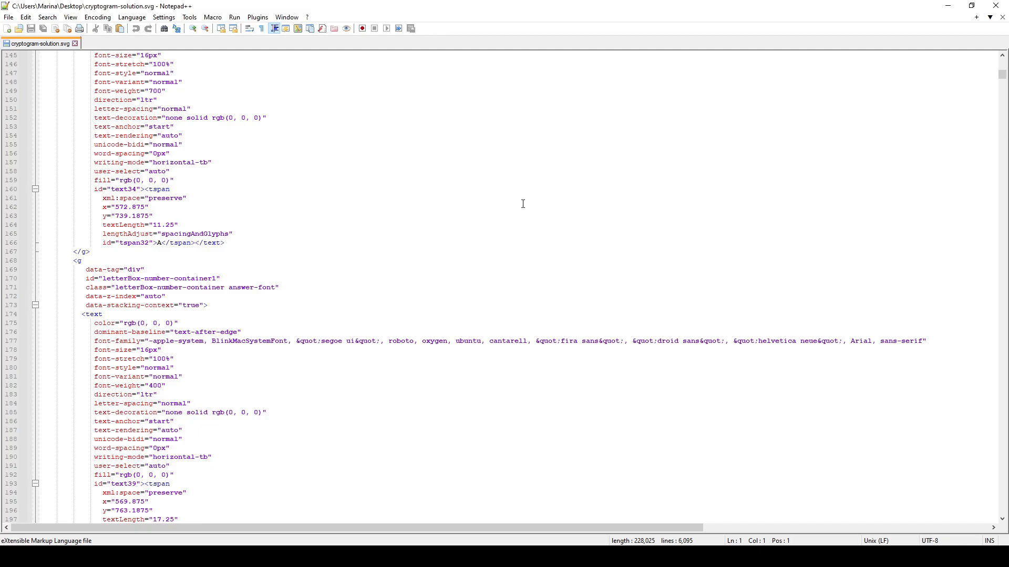
scroll(523, 204, "down", 20)
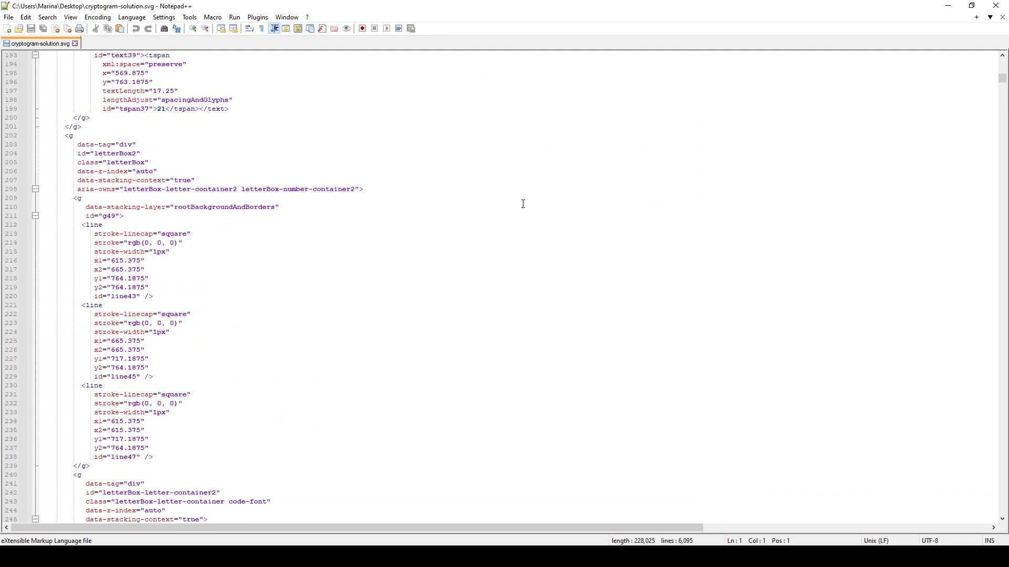
scroll(523, 204, "down", 1)
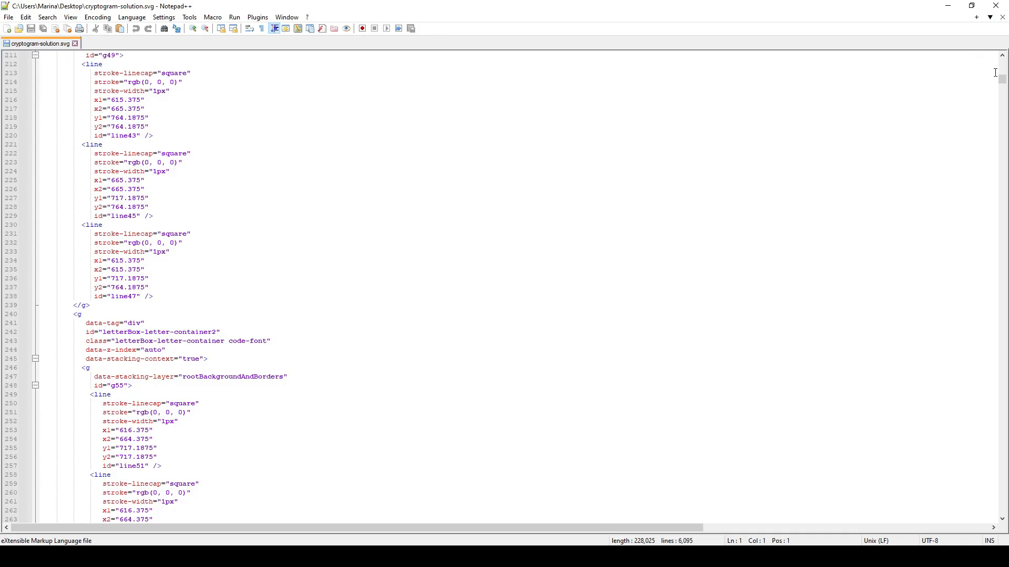
left_click_drag(1002, 79, 976, 320)
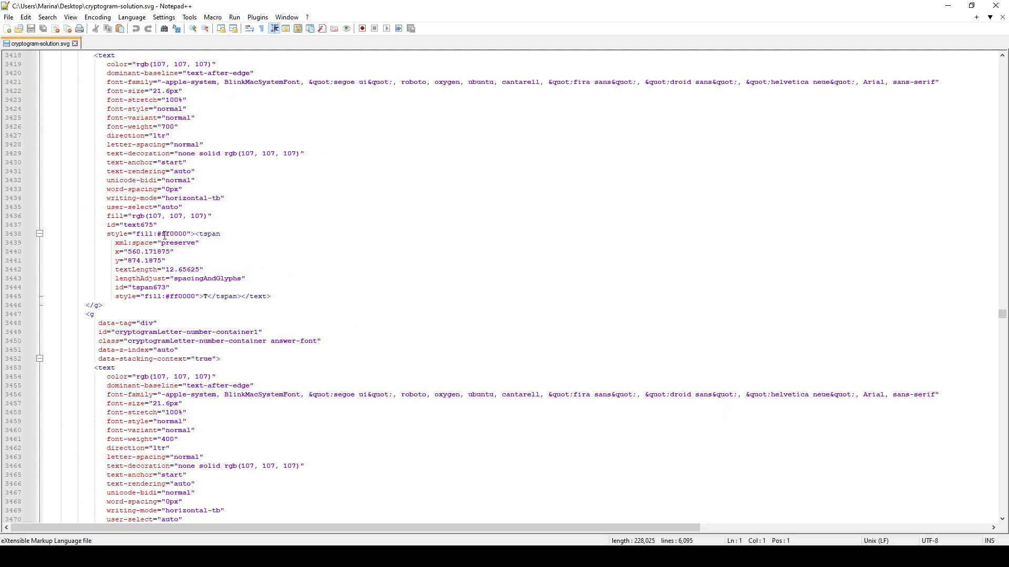
left_click_drag(157, 234, 188, 235)
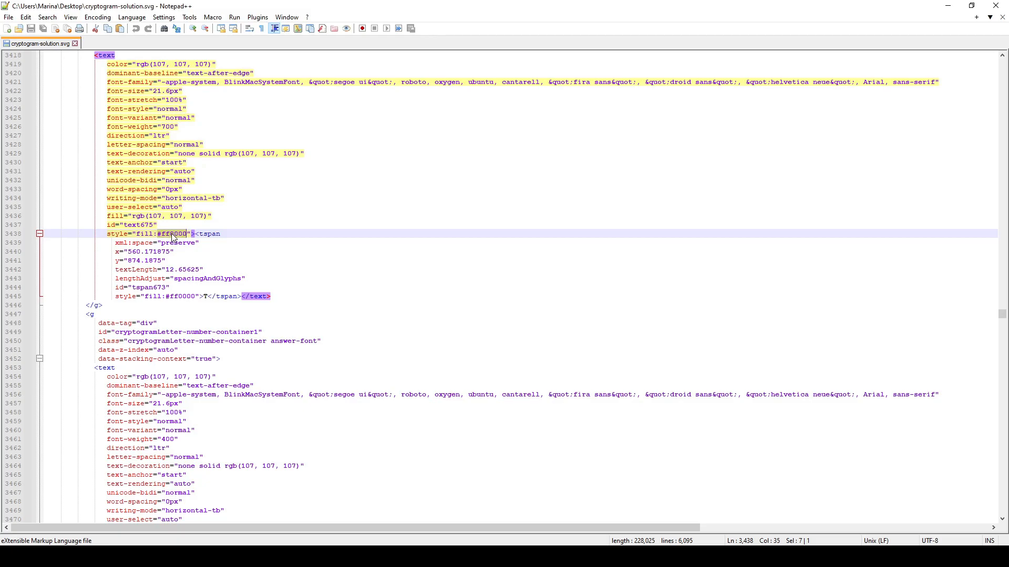
right_click(174, 238)
left_click(190, 252)
Set up a replacement in the SVG code that finds #ff0000 and replaces it with #fff000
scroll(188, 151, "up", 4)
scroll(188, 151, "up", 4)
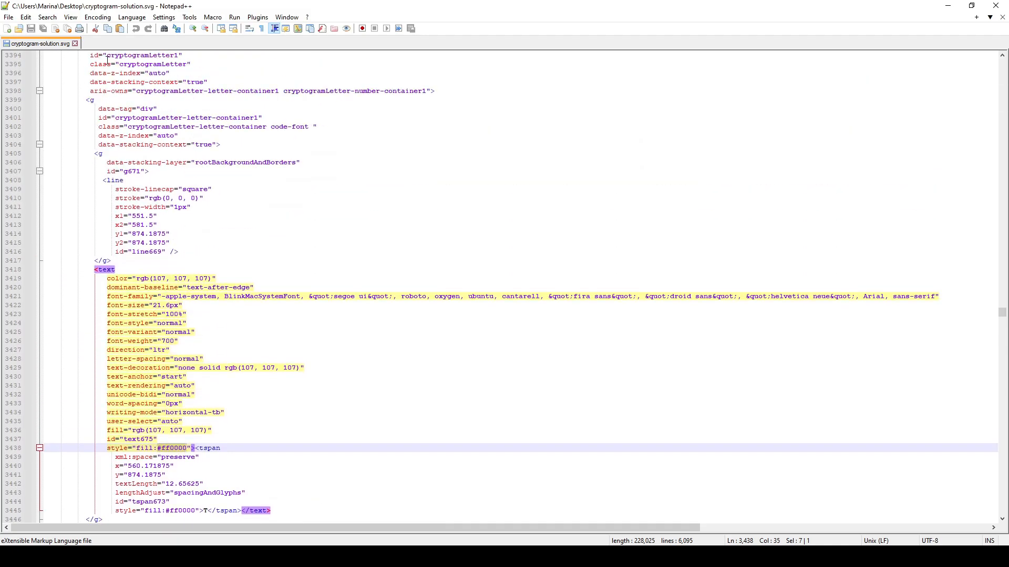
left_click(47, 17)
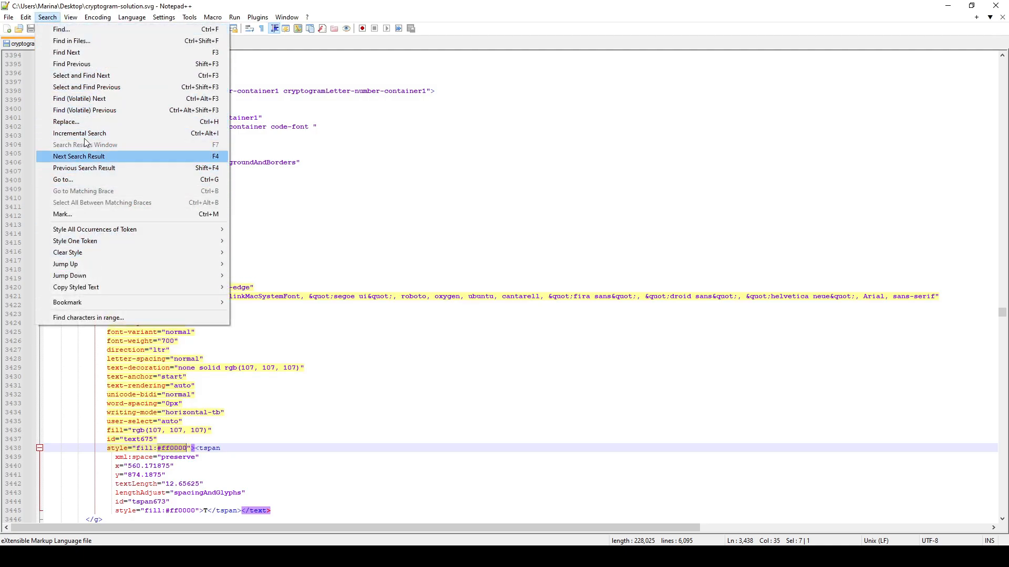
left_click(66, 121)
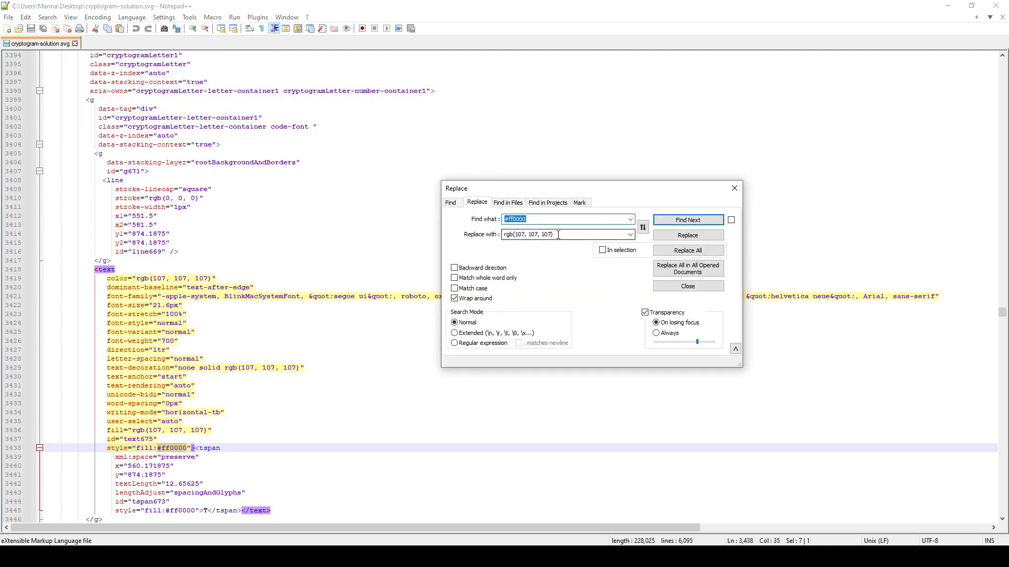
key("Tab")
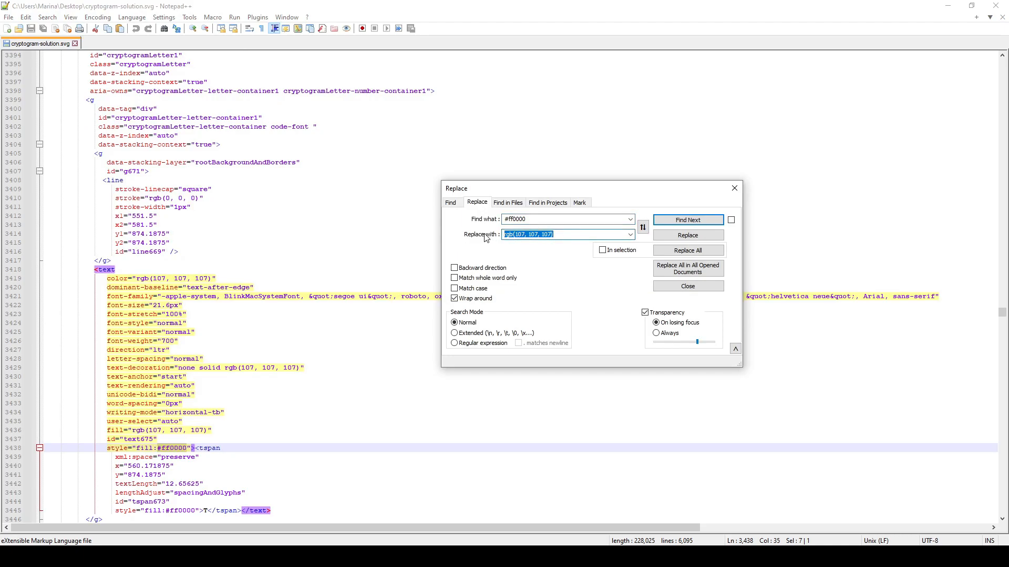
key("ctrl+v")
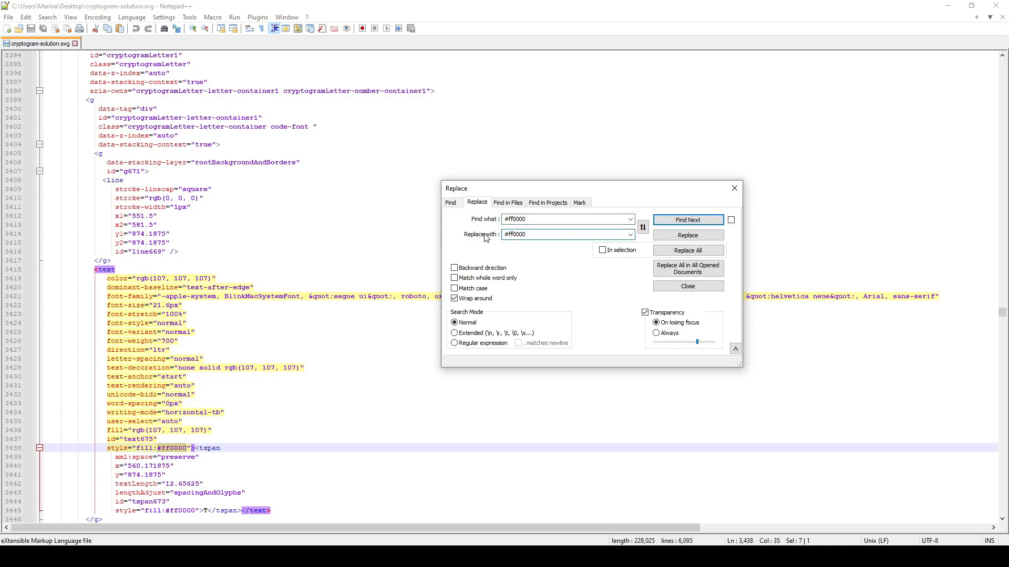
double_click(531, 218)
double_click(532, 235)
left_click(517, 236)
type("f")
double_click(534, 220)
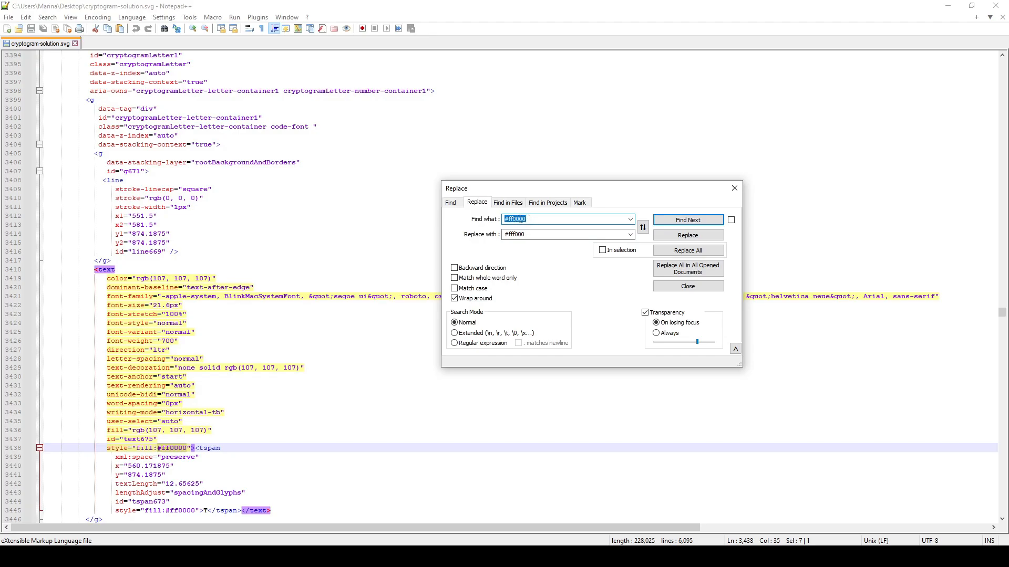
double_click(516, 235)
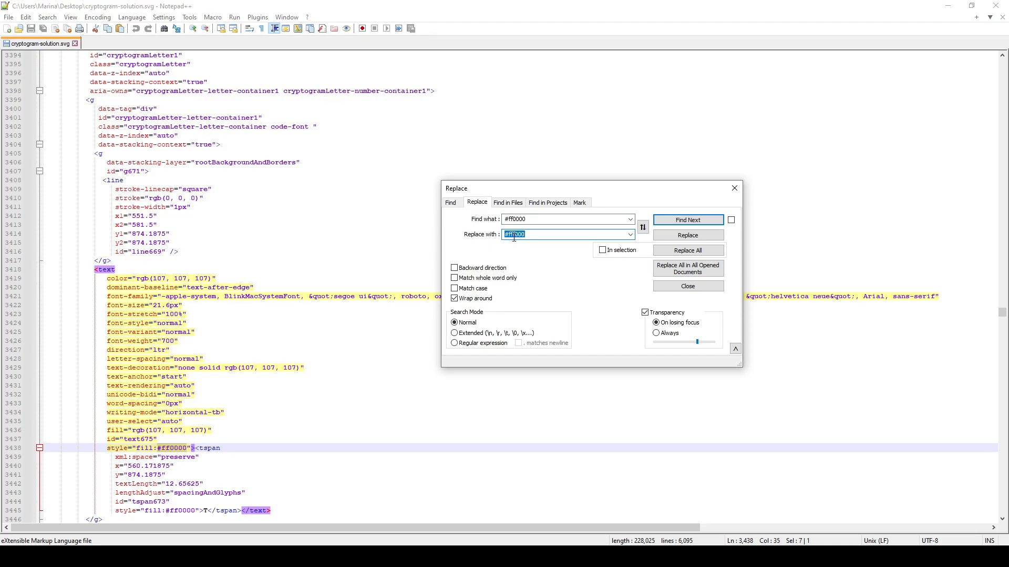
Replace all occurrences of the red color code in the file, close the replacement dialog, and save the SVG
left_click(670, 254)
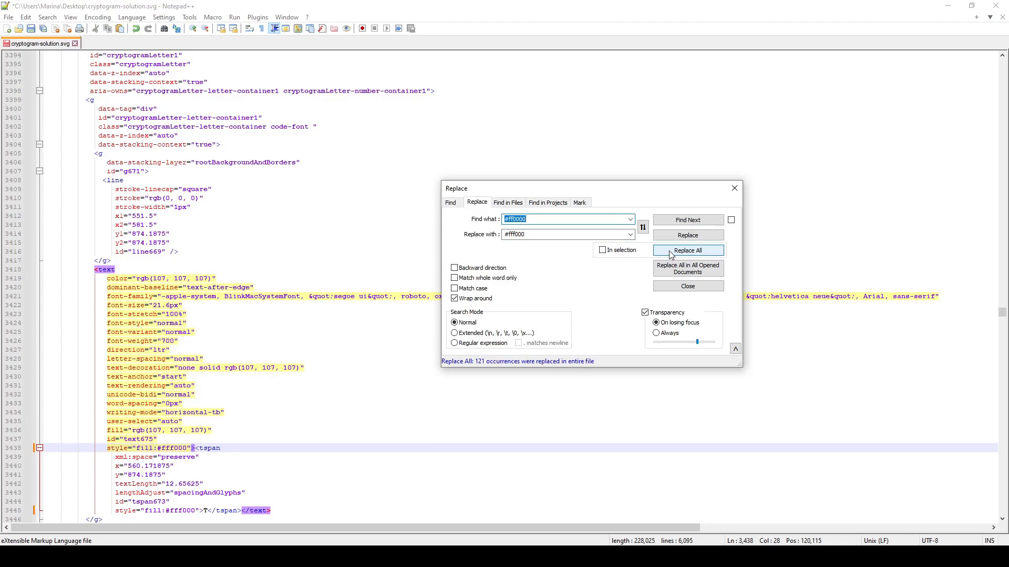
left_click(734, 188)
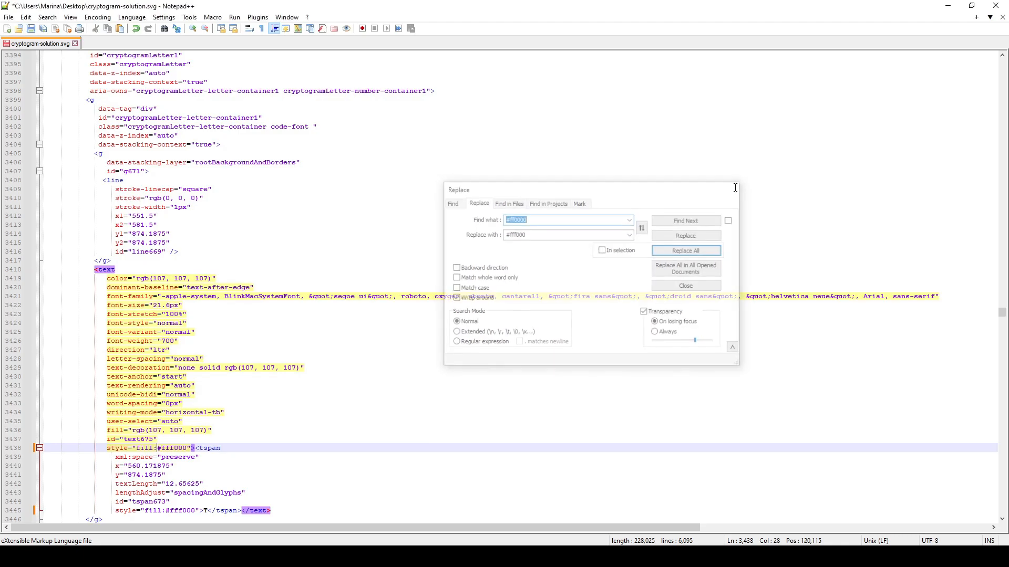
left_click(31, 29)
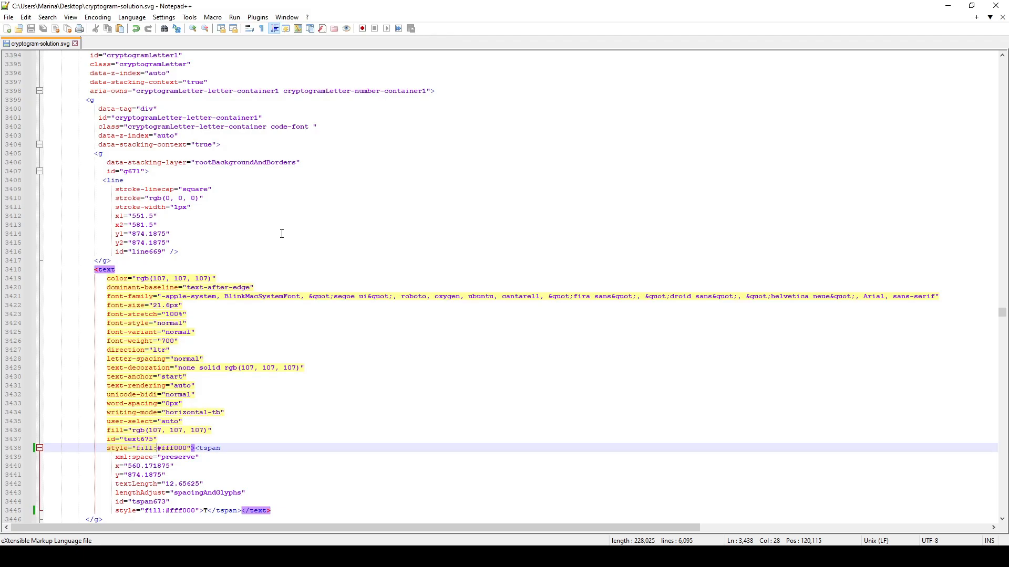
Check the changed fill values in the code, then inspect the recolored letter groups of the word TEST in Inkscape
scroll(282, 234, "down", 20)
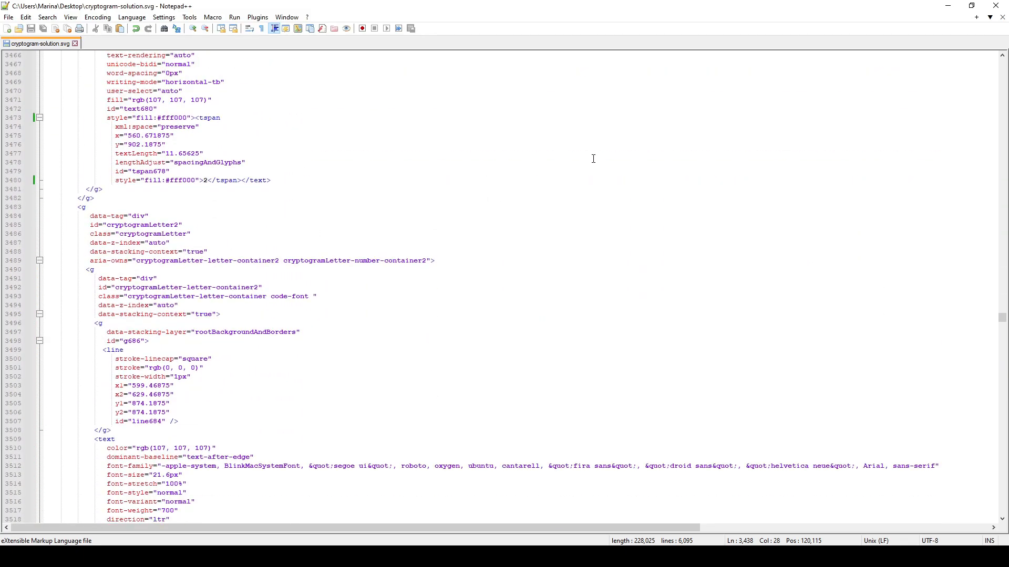
left_click(947, 5)
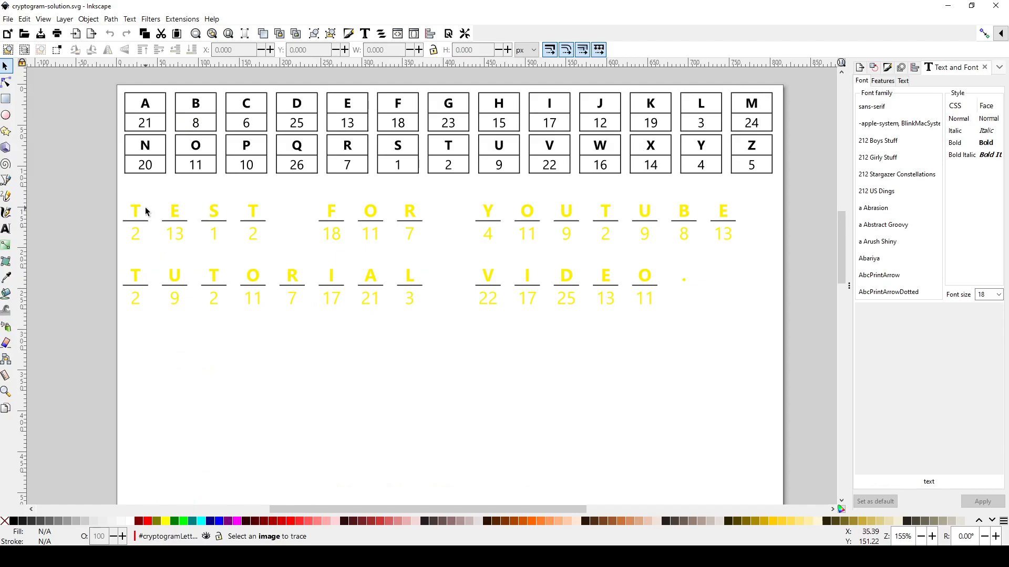
left_click(112, 192)
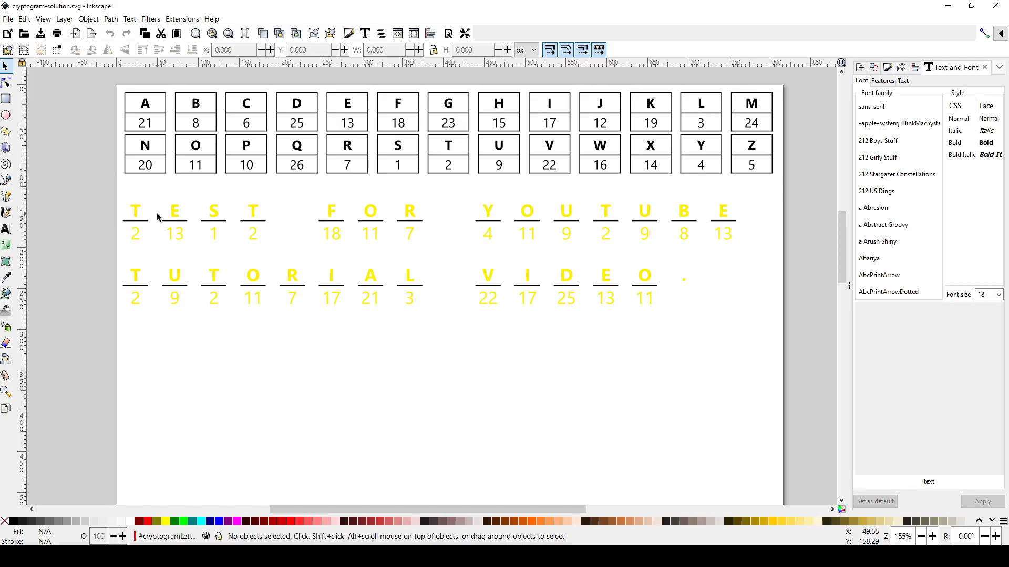
left_click(138, 213)
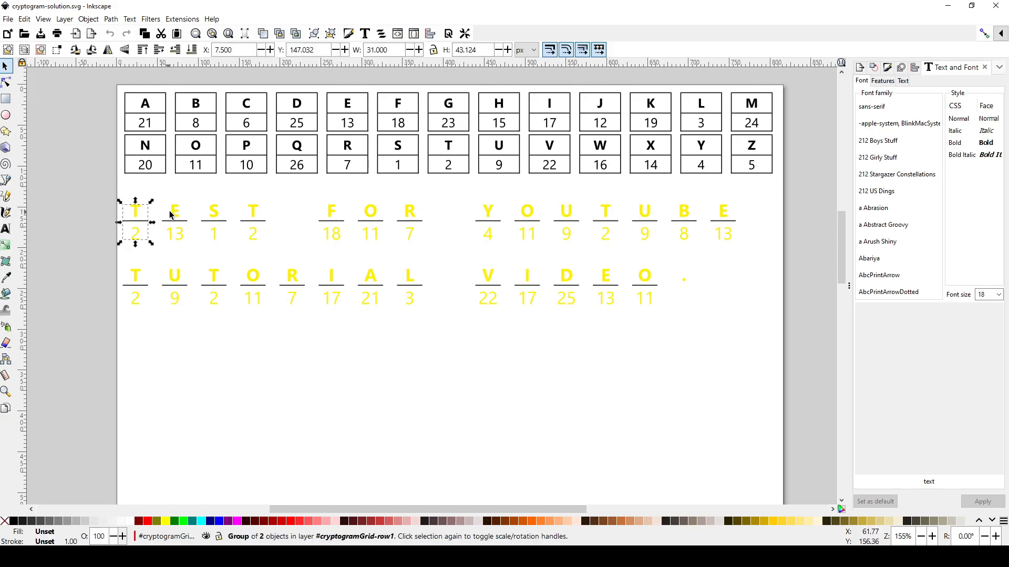
left_click(213, 219)
left_click(229, 195)
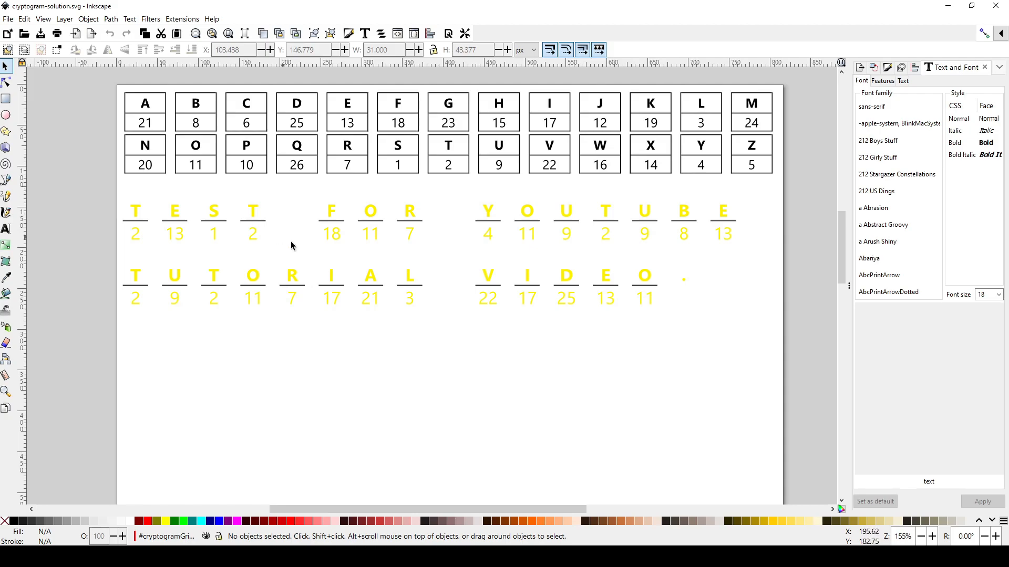
Switch back to Notepad++ and open the Replace dialog for cryptogram-solution.svg
left_click(527, 556)
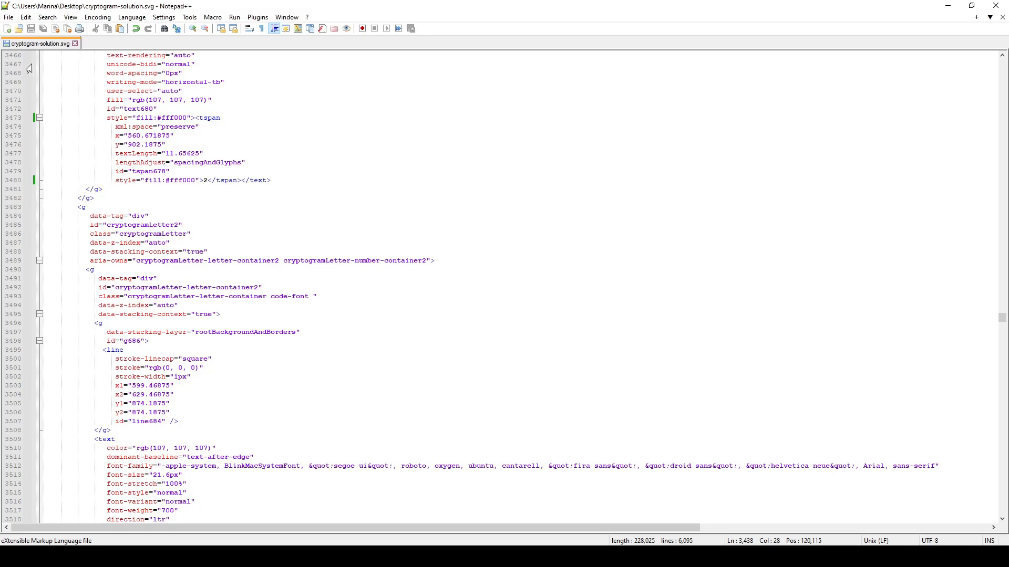
left_click(52, 21)
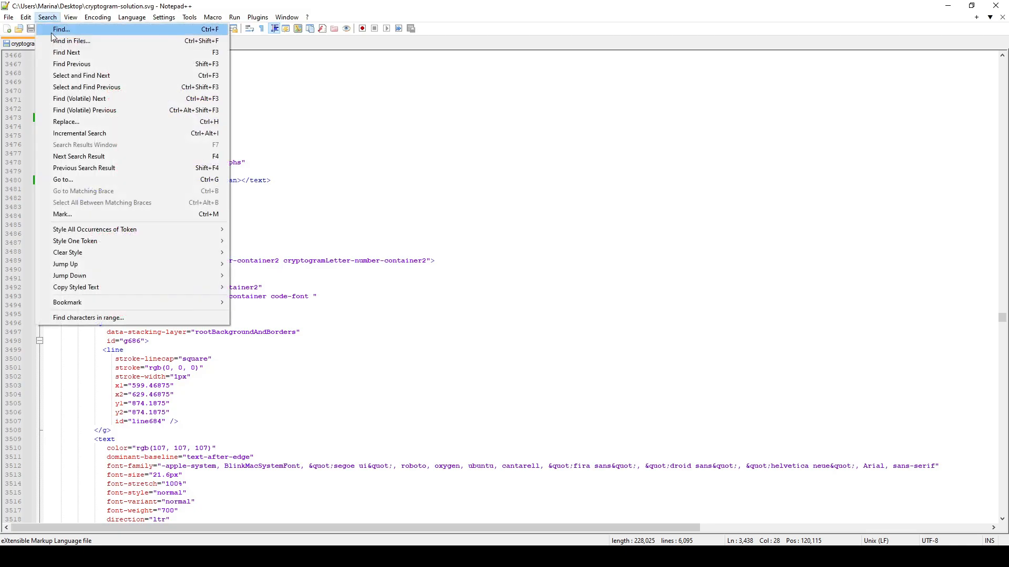
left_click(77, 119)
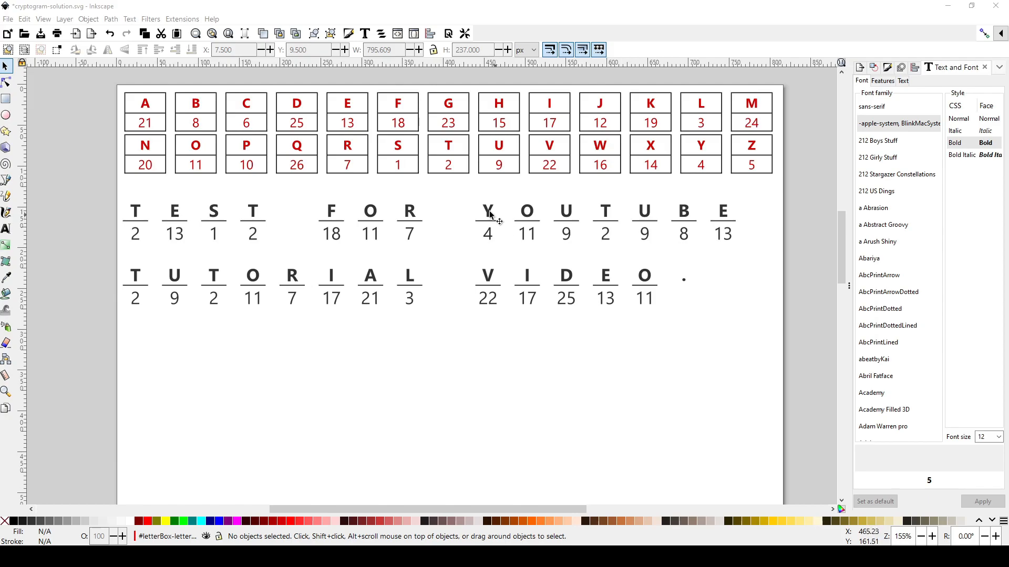
Enter the nested groups of the solution in Inkscape and select the letter group of the first T in TEST
left_click(135, 211)
key("Escape")
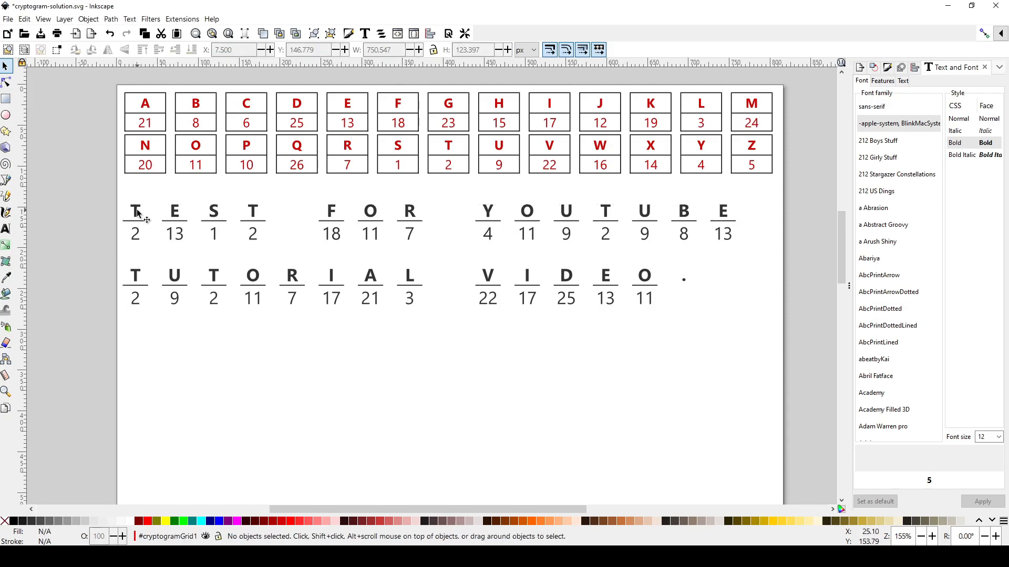
left_click(137, 212)
key("Escape")
left_click(137, 212)
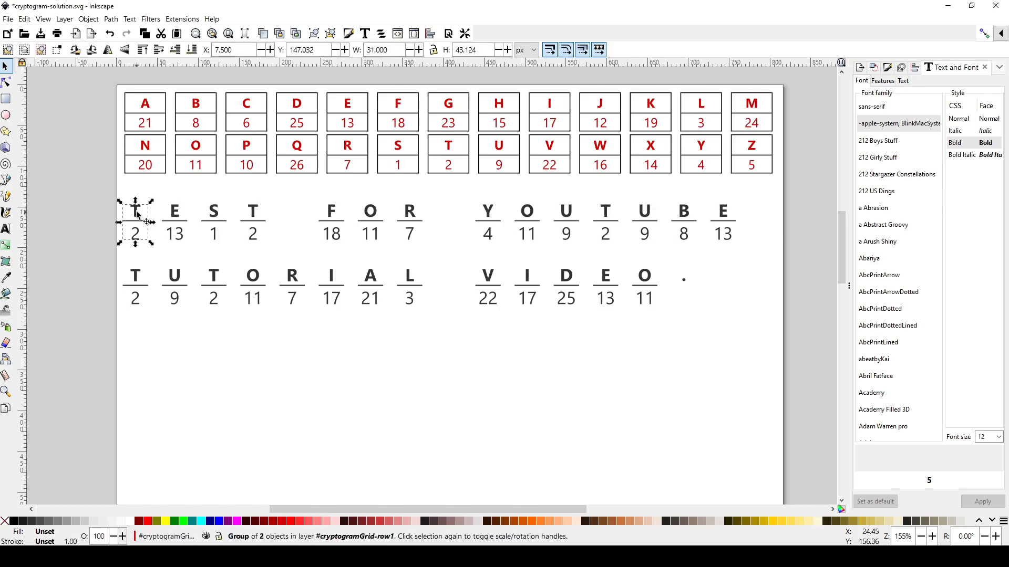
double_click(136, 212)
left_click(137, 212)
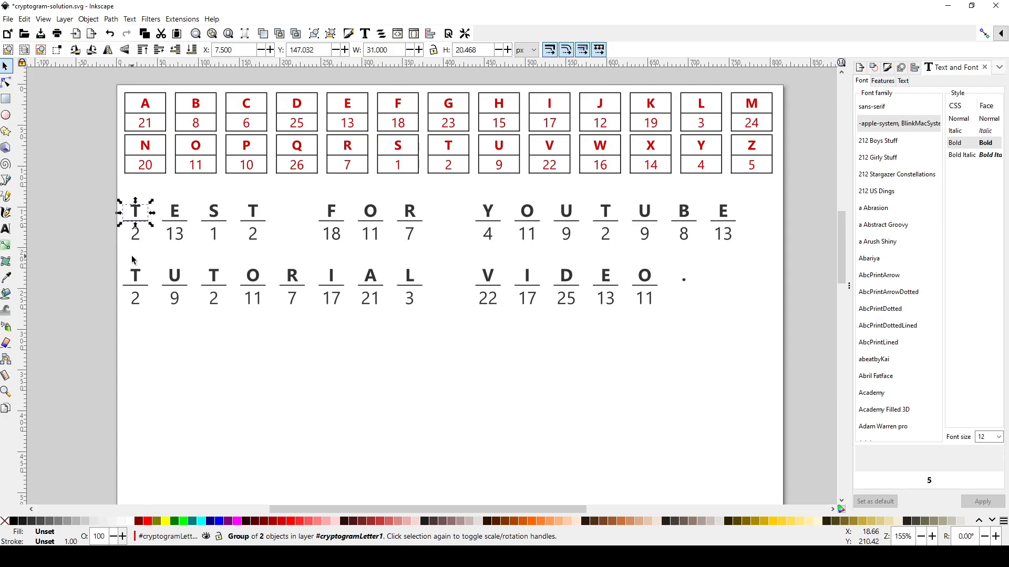
Switch to the English Cryptogram Generator in the browser and examine the sentence, the difficulty and format options, and the cryptogram preview
mouse_move(362, 541)
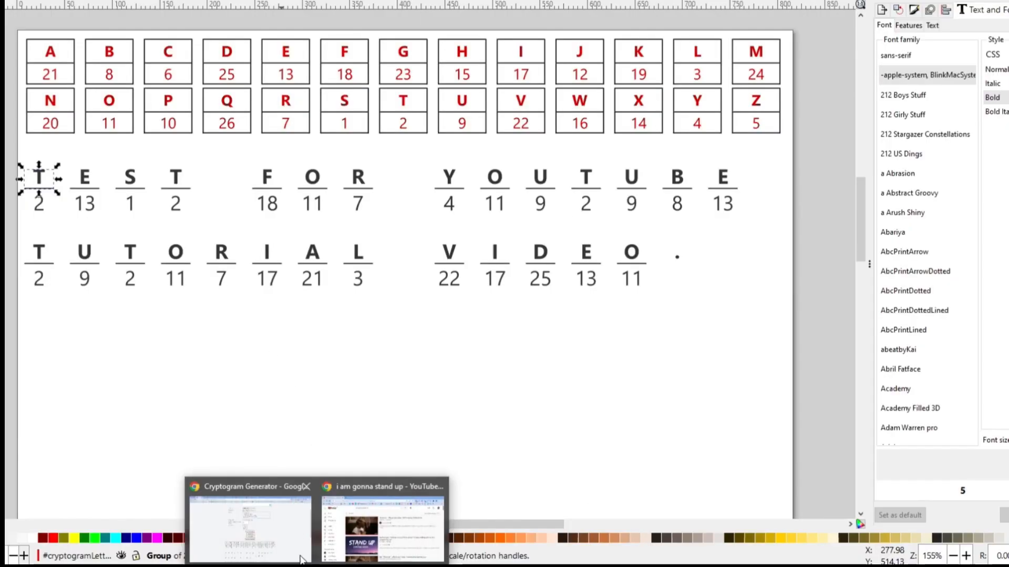
left_click(302, 558)
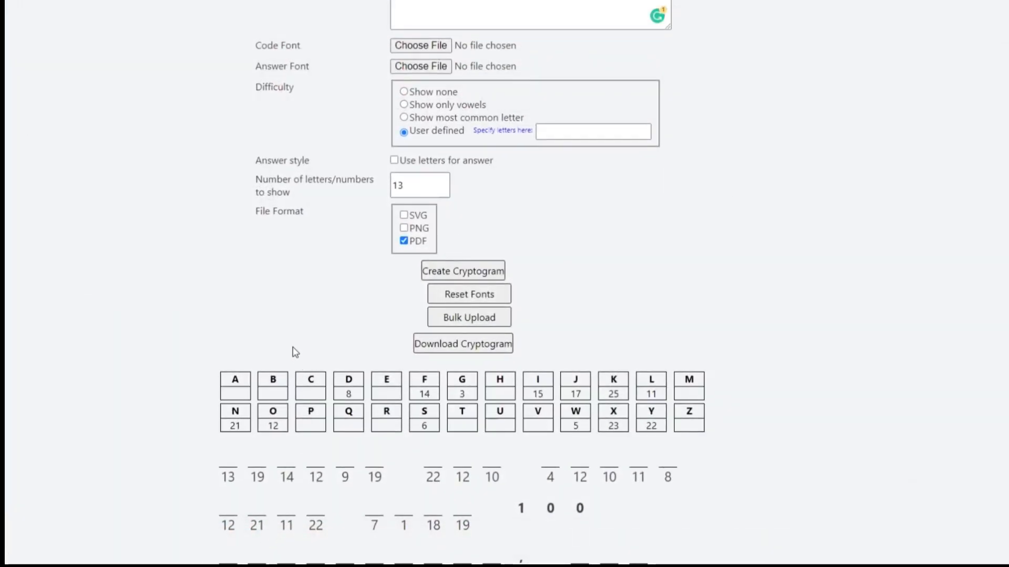
scroll(293, 350, "up", 3)
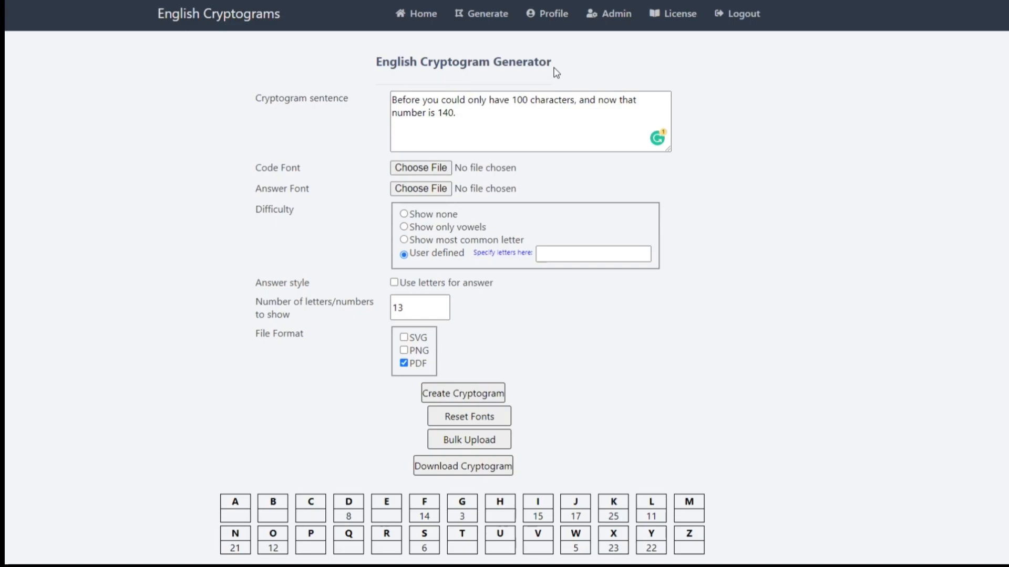
left_click(515, 113)
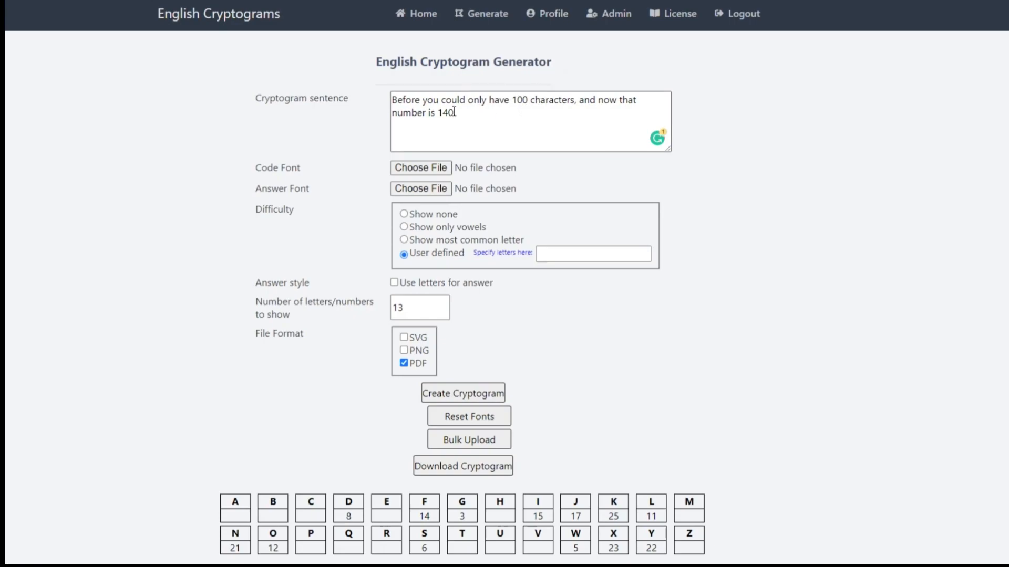
scroll(486, 134, "down", 3)
scroll(518, 234, "down", 3)
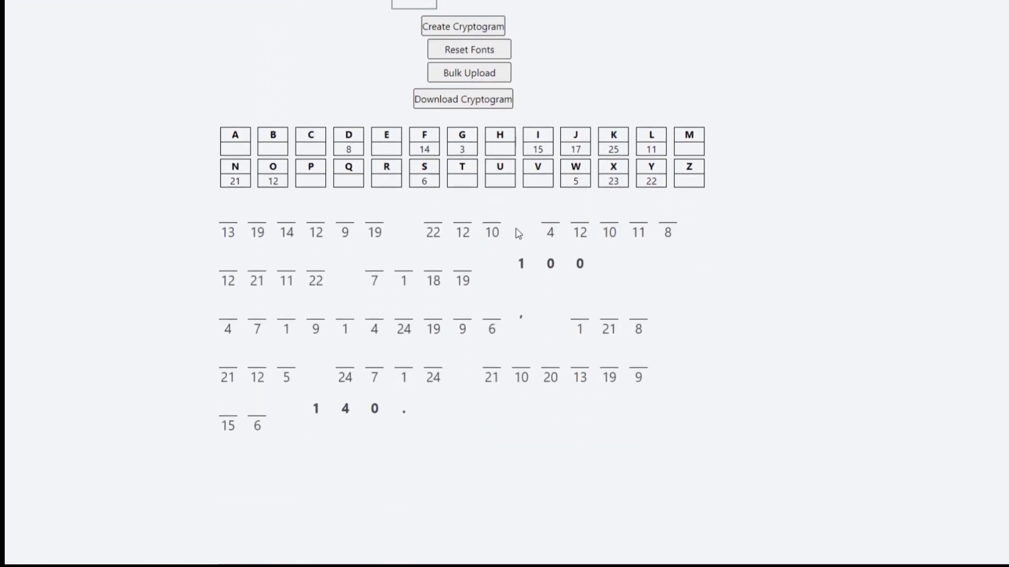
scroll(519, 234, "up", 6)
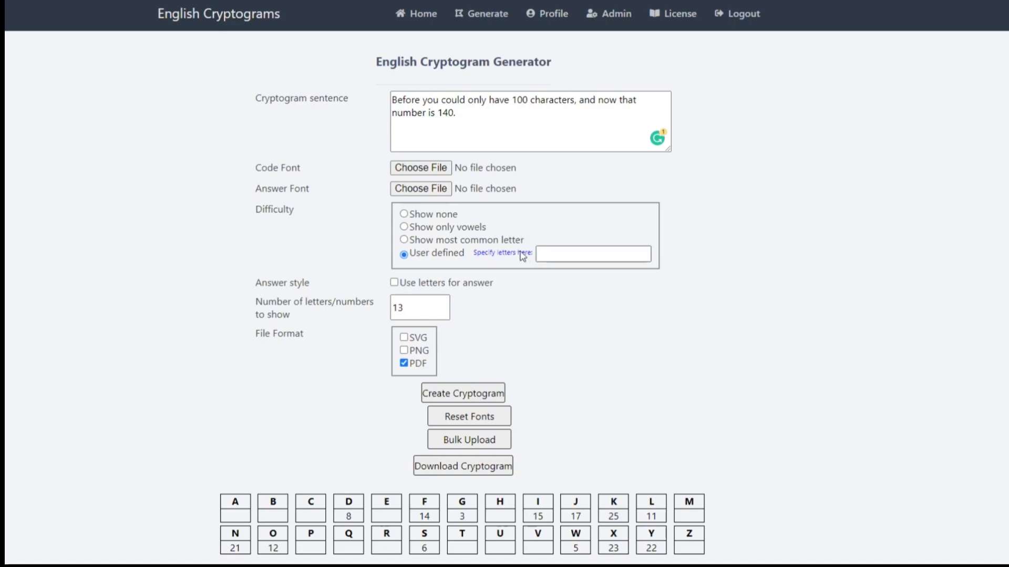
scroll(528, 263, "down", 4)
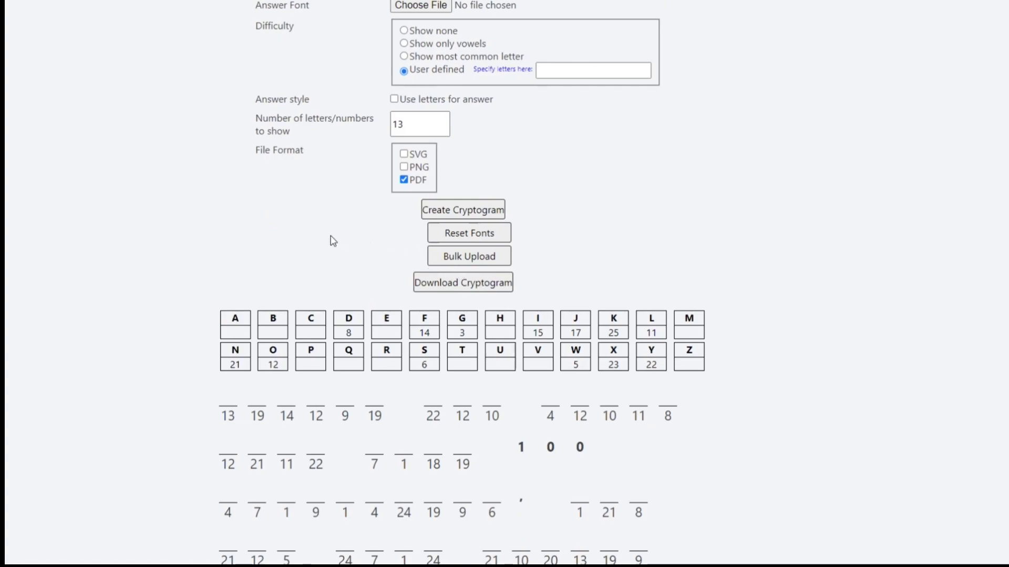
scroll(331, 240, "up", 4)
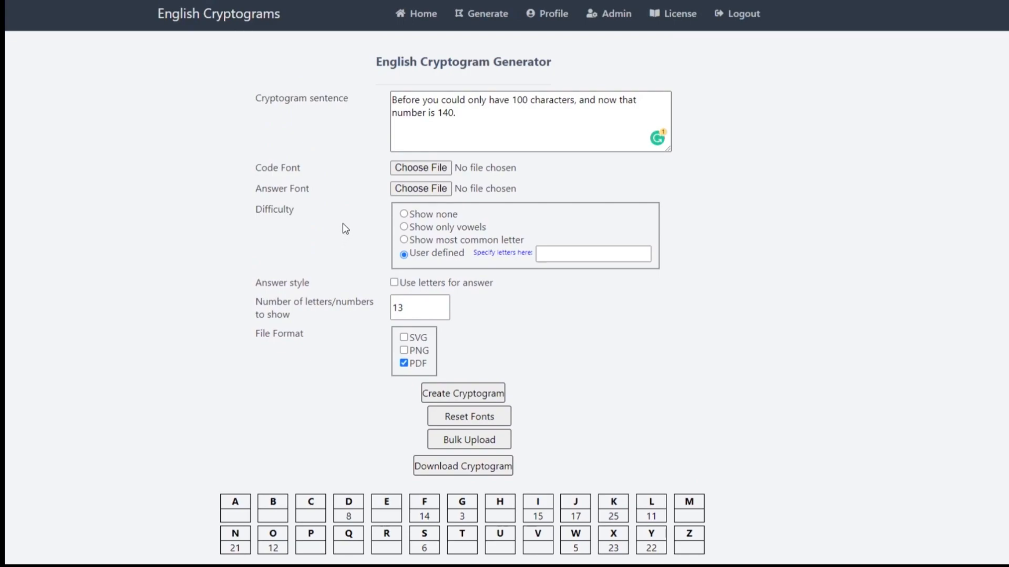
scroll(345, 228, "down", 4)
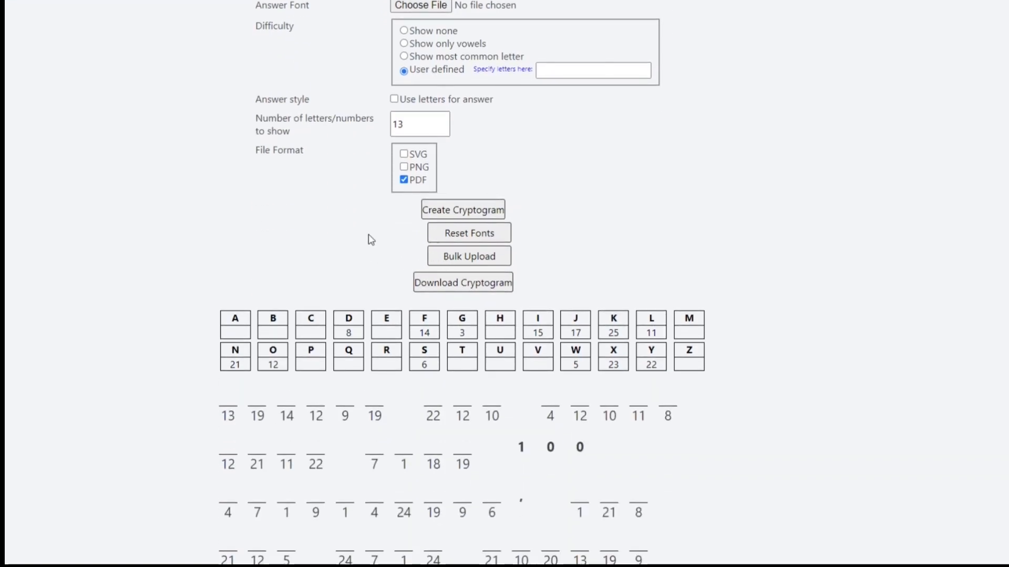
scroll(371, 239, "up", 3)
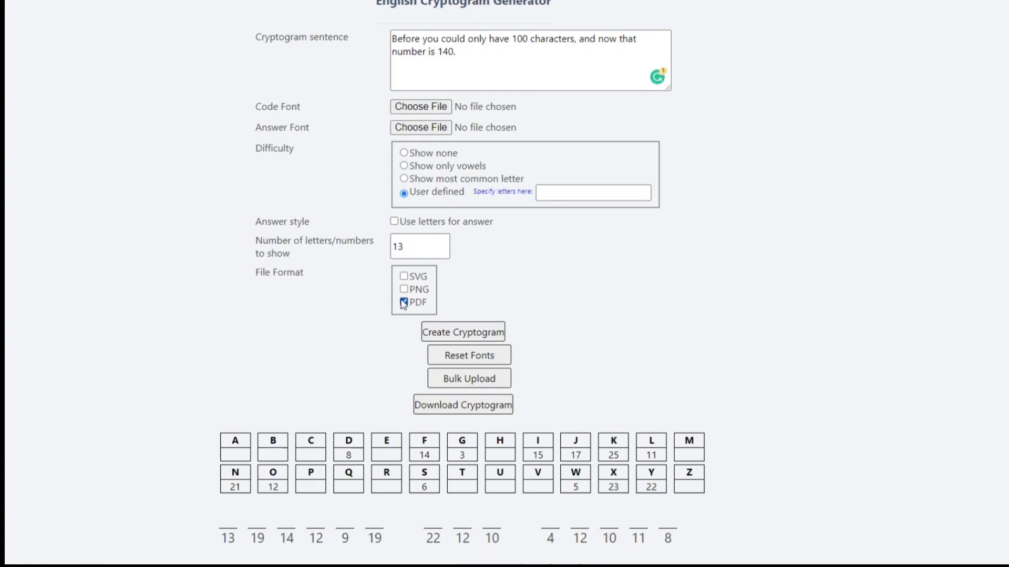
scroll(408, 289, "up", 2)
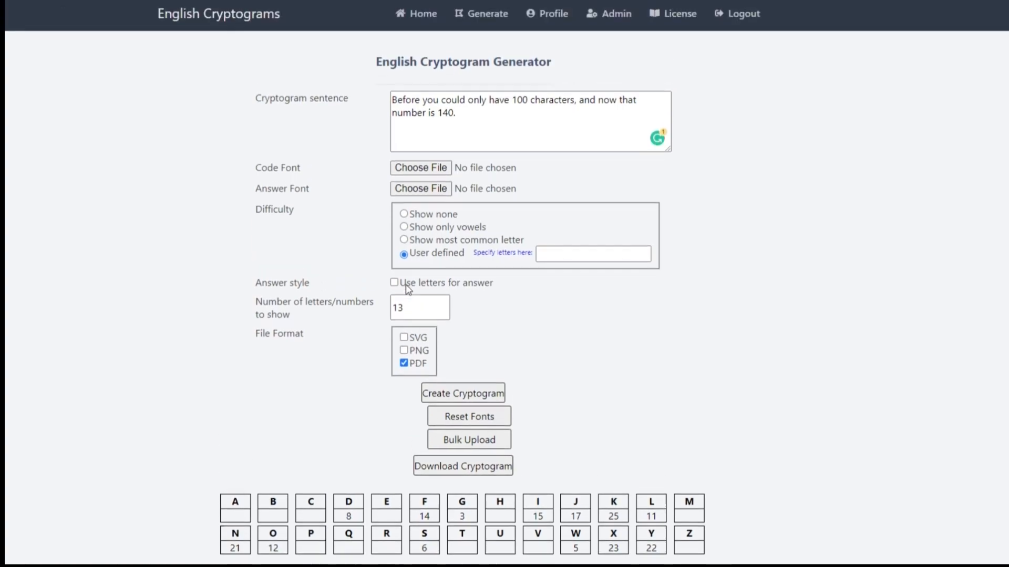